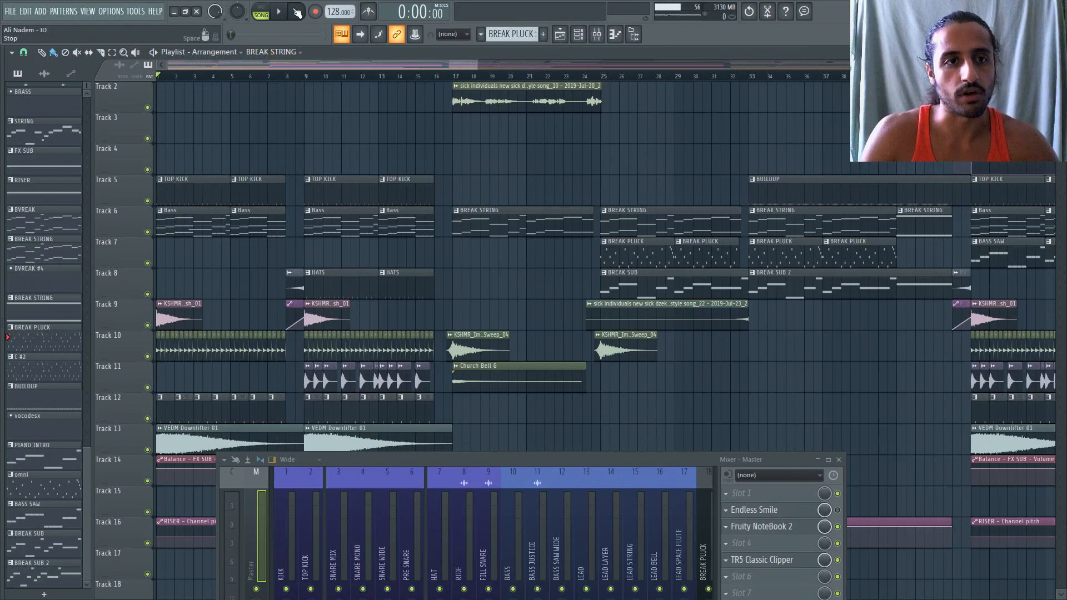
Listen to the opening of the arrangement from the start and stop playback
click(283, 13)
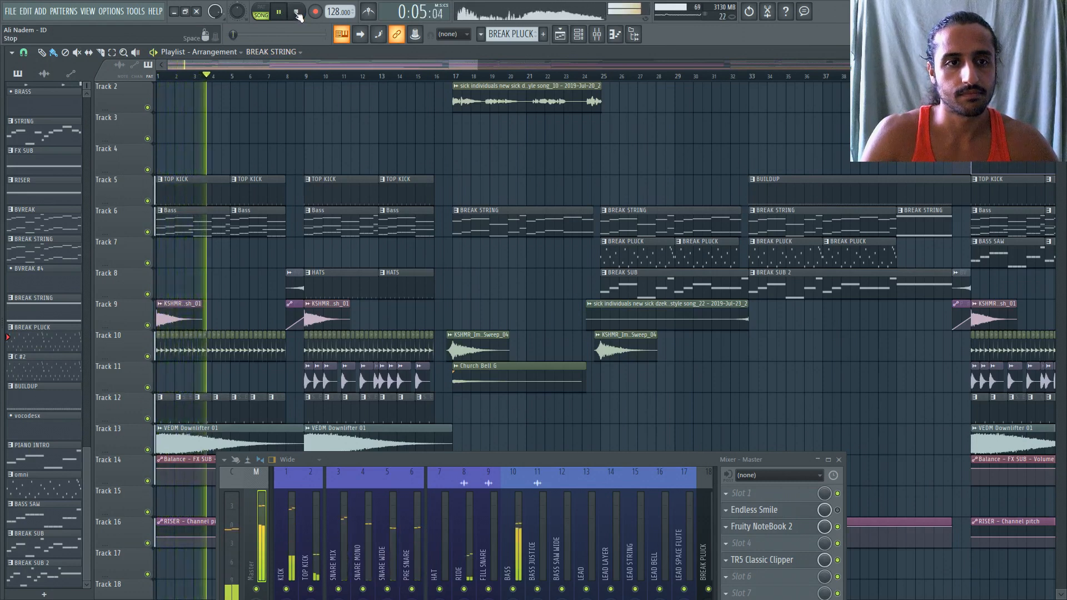
click(298, 13)
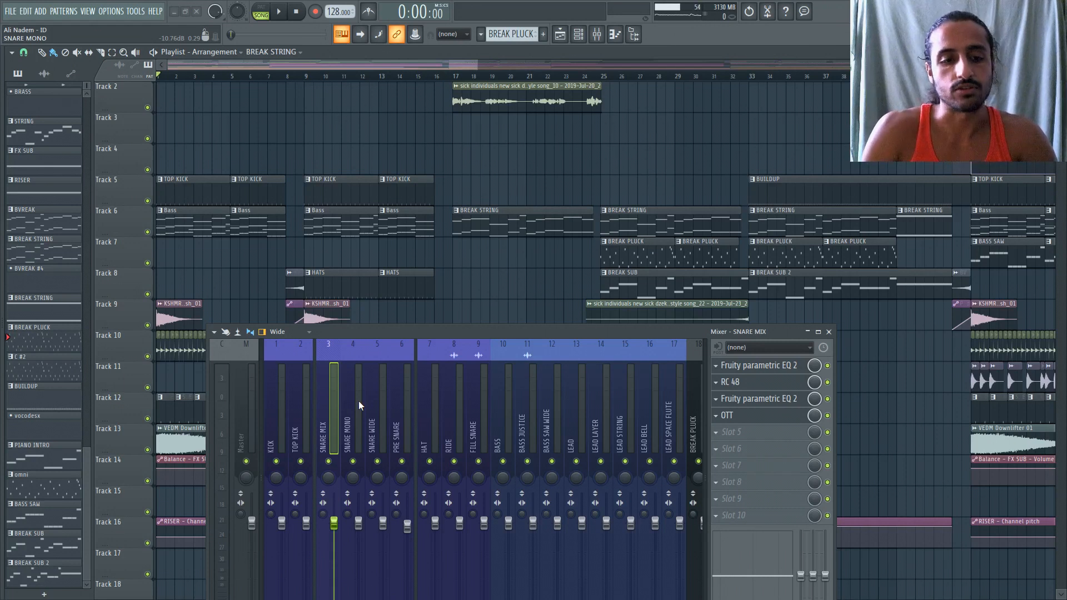
Bypass all four effects on the SNARE MIX track: OTT, RC 48 and both Fruity parametric EQ 2 instances
click(828, 416)
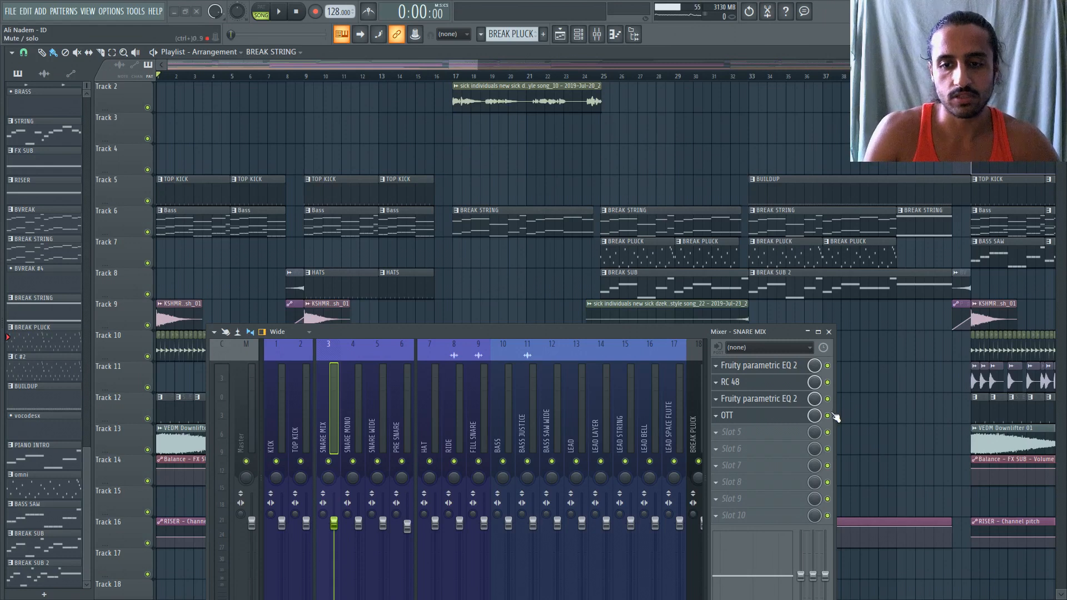
click(828, 399)
click(827, 382)
click(828, 366)
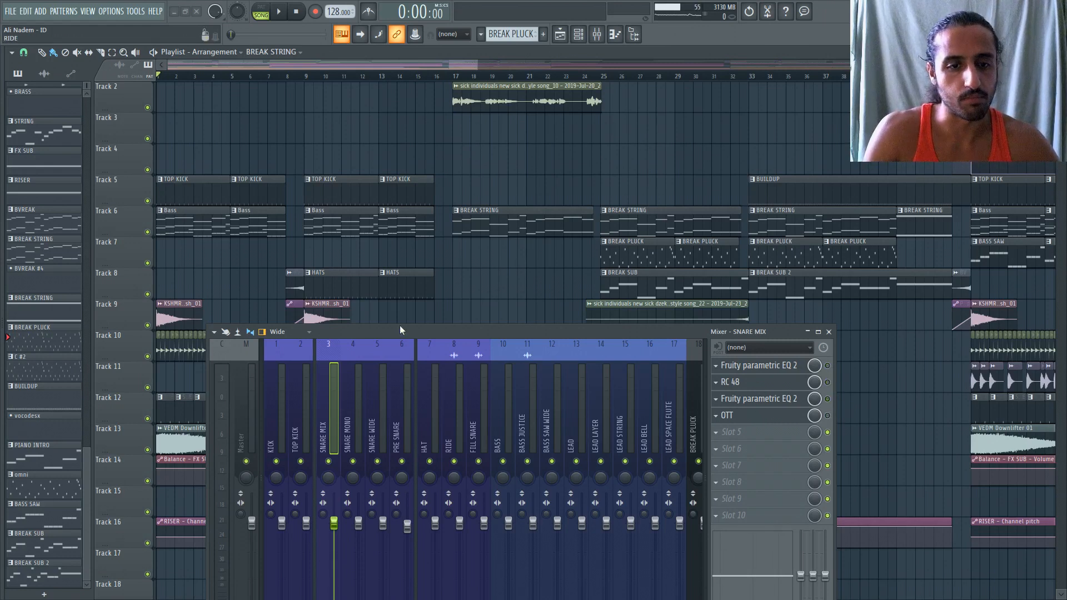
Bring the full mixer into view and examine the routing and effects of the SNARE WIDE, PRE SNARE and SNARE MONO tracks
drag(400, 329, 402, 159)
click(369, 243)
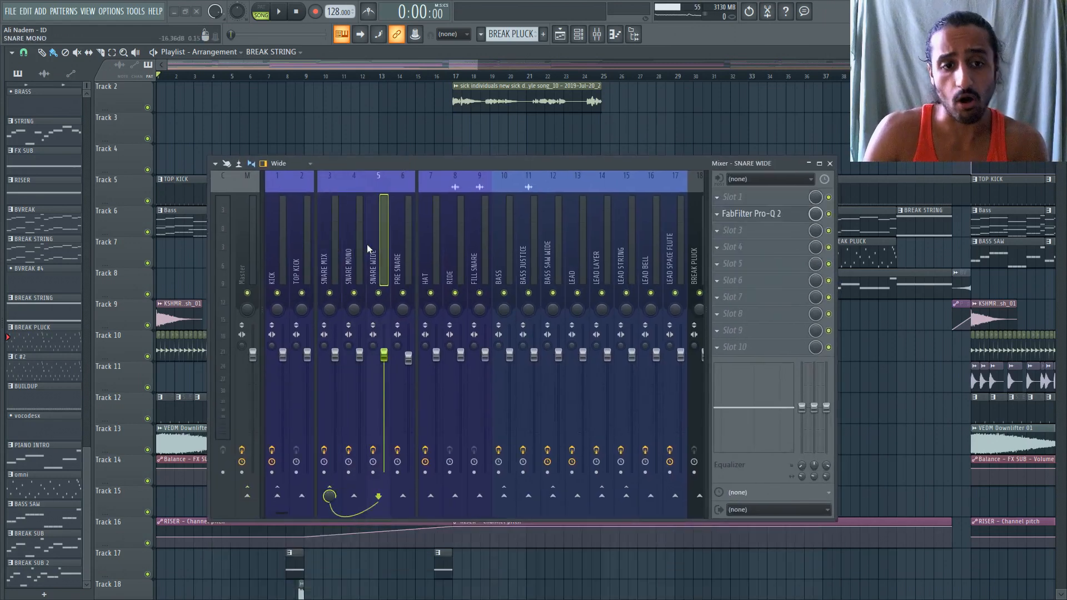
click(398, 246)
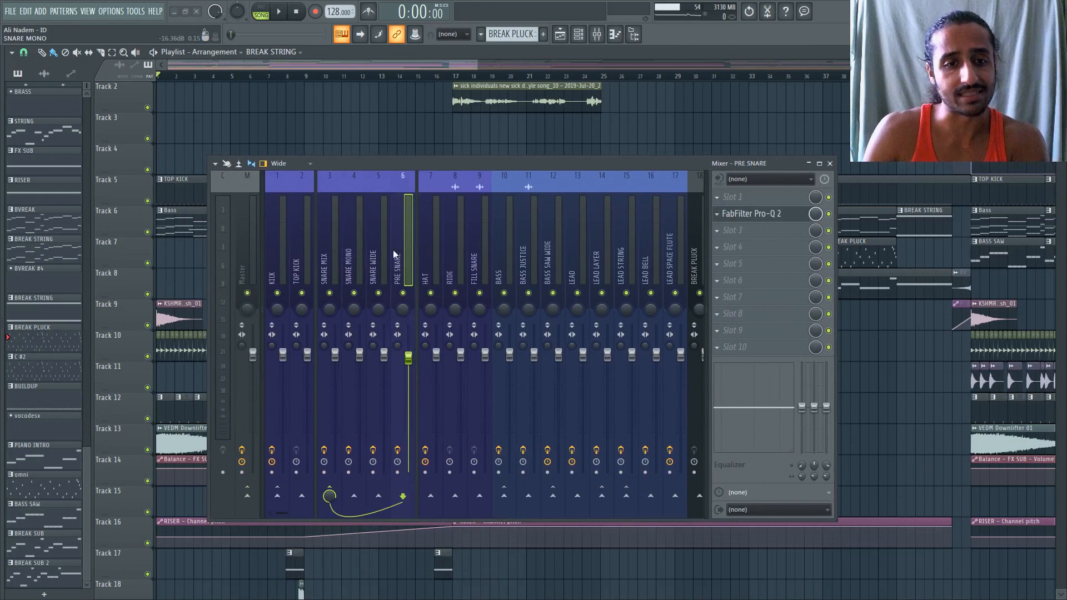
click(383, 250)
click(367, 254)
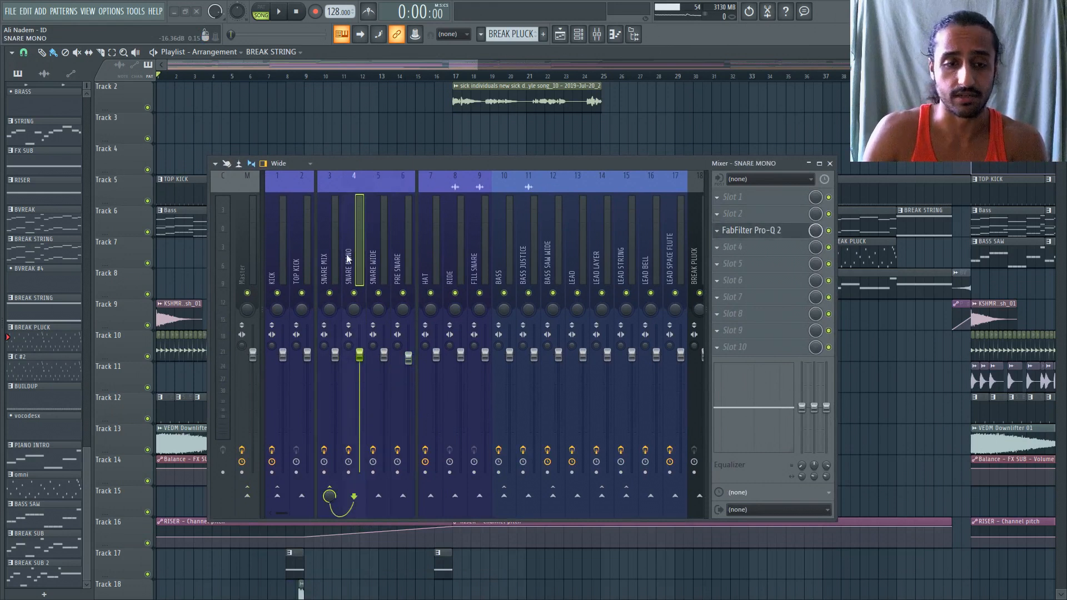
click(338, 255)
click(347, 246)
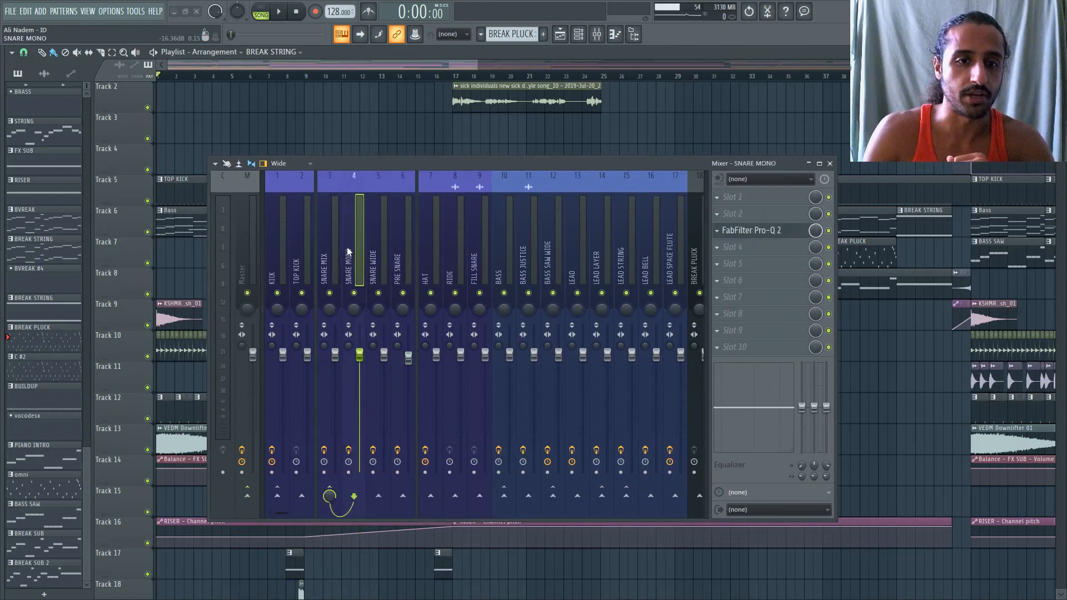
Solo the SNARE MONO track and listen to it with FabFilter Pro-Q 2 bypassed
right_click(354, 293)
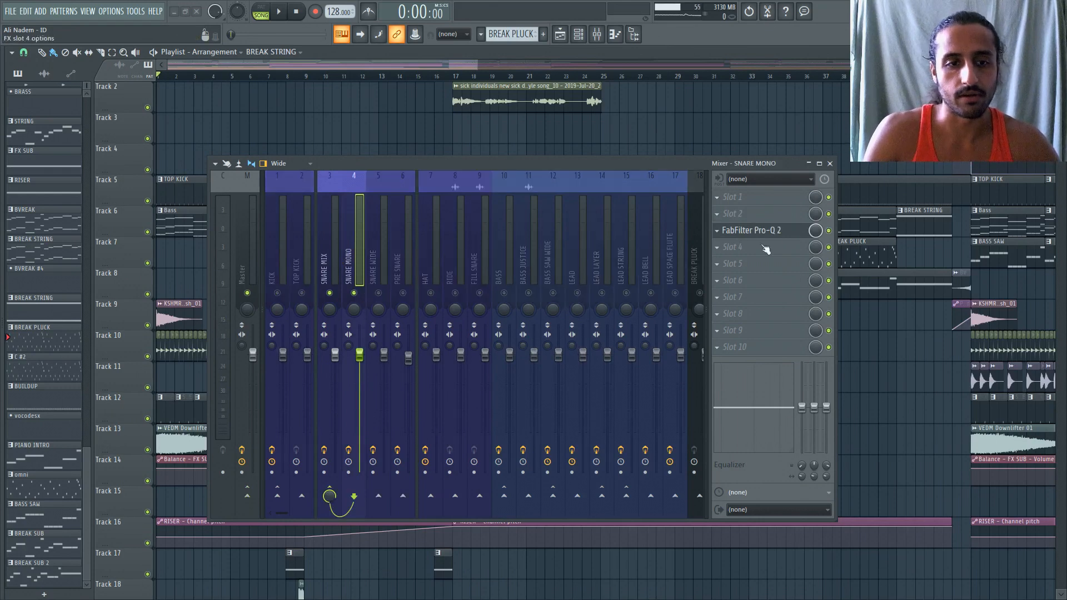
drag(590, 167, 578, 199)
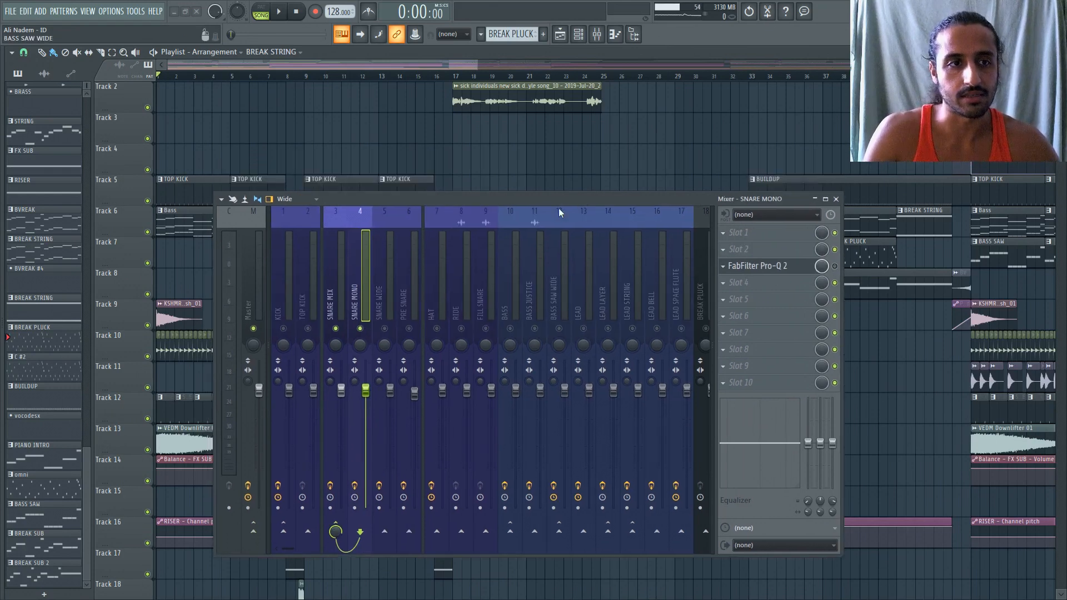
key(space)
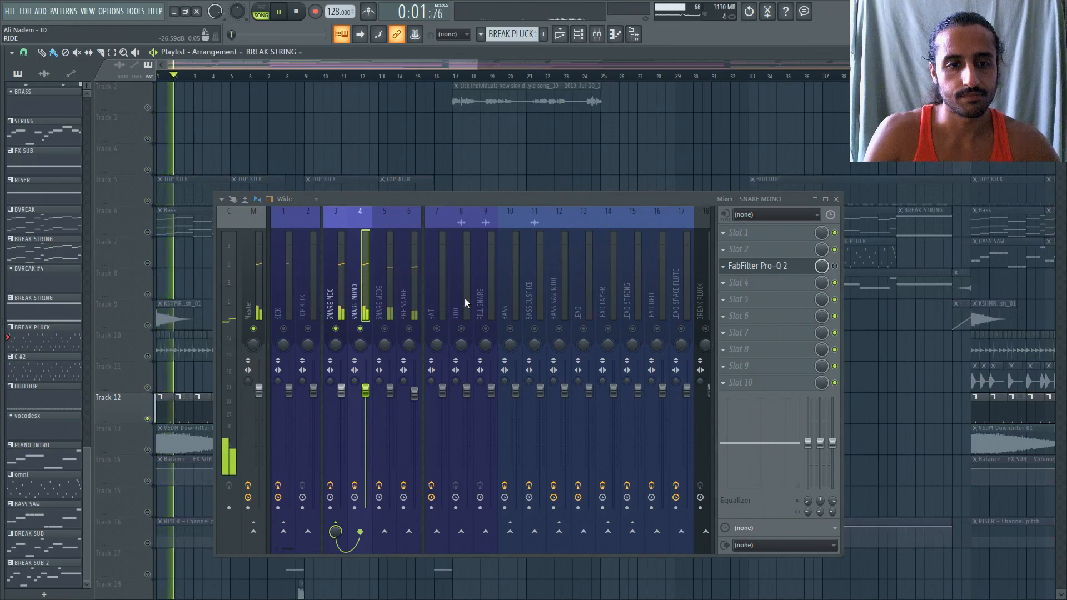
key(space)
Open FabFilter Pro-Q 2 on SNARE MONO and examine its channel mode, low cut band and side high shelf settings
drag(509, 199, 504, 437)
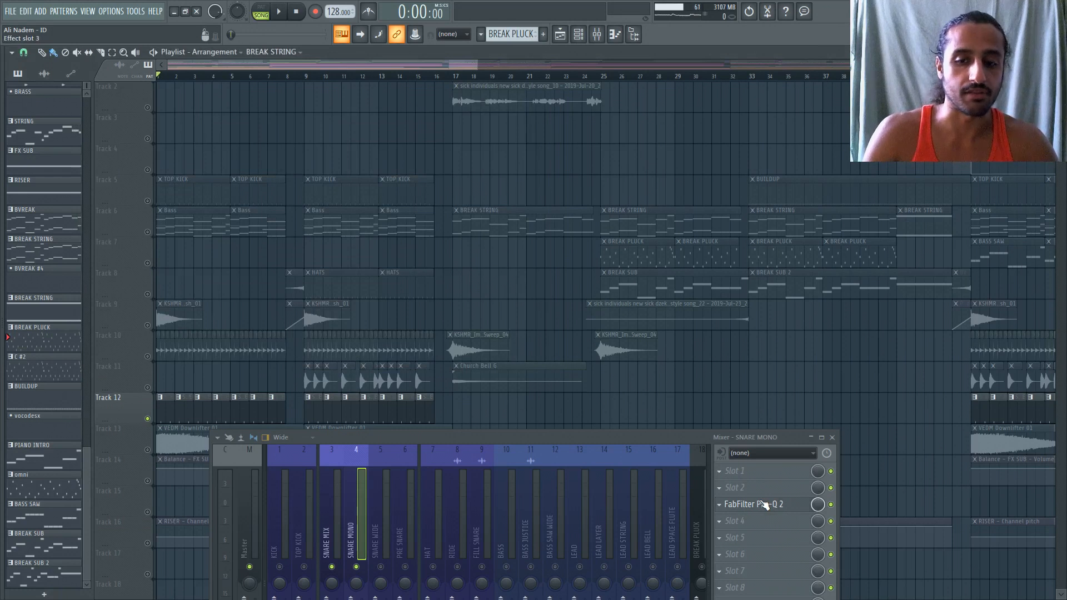
click(766, 504)
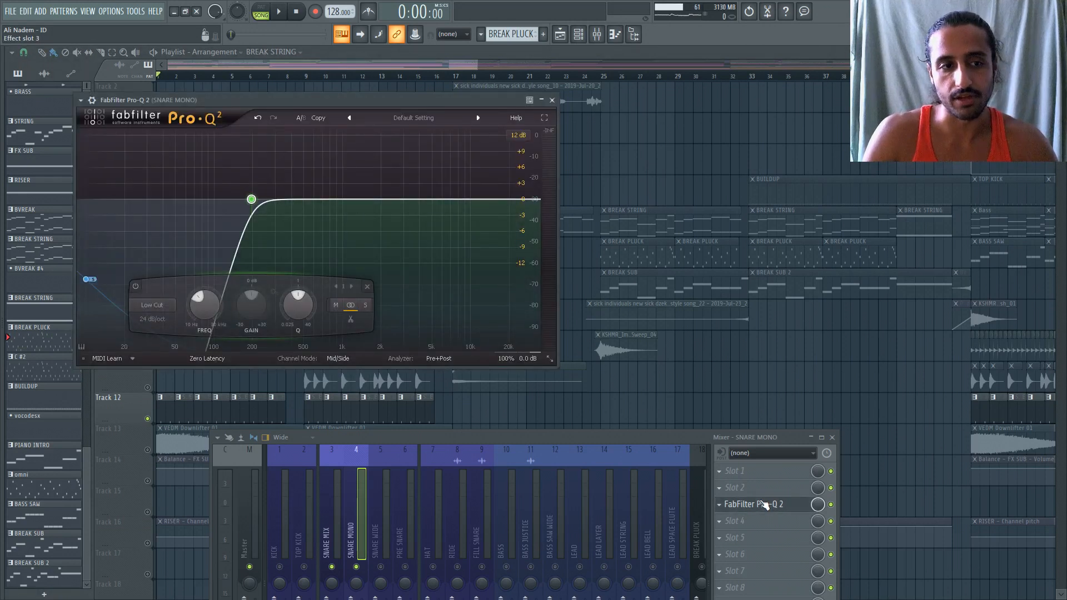
mouse_move(88, 281)
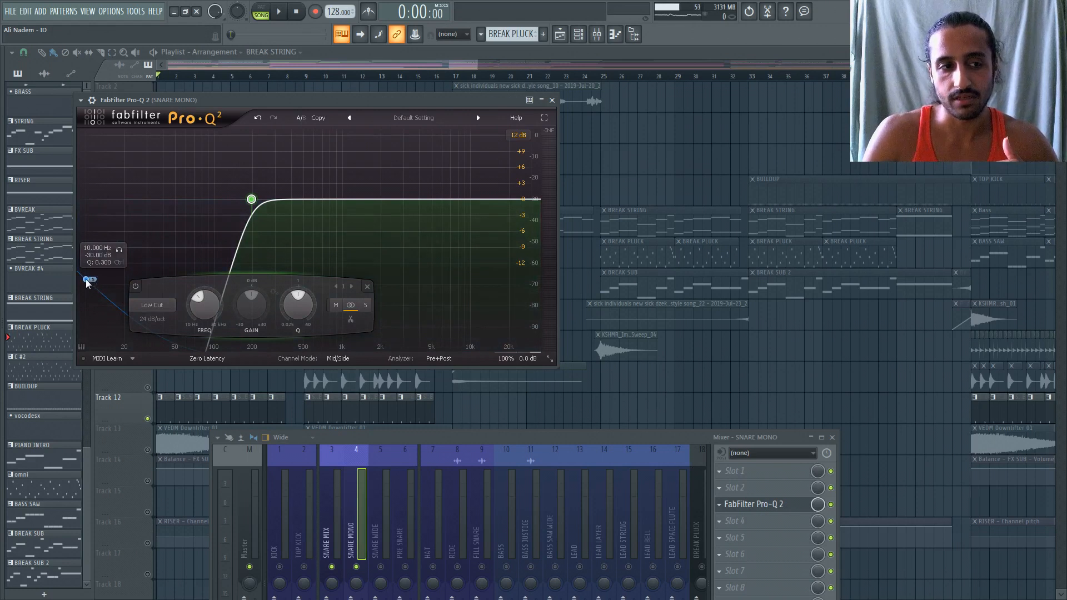
click(336, 360)
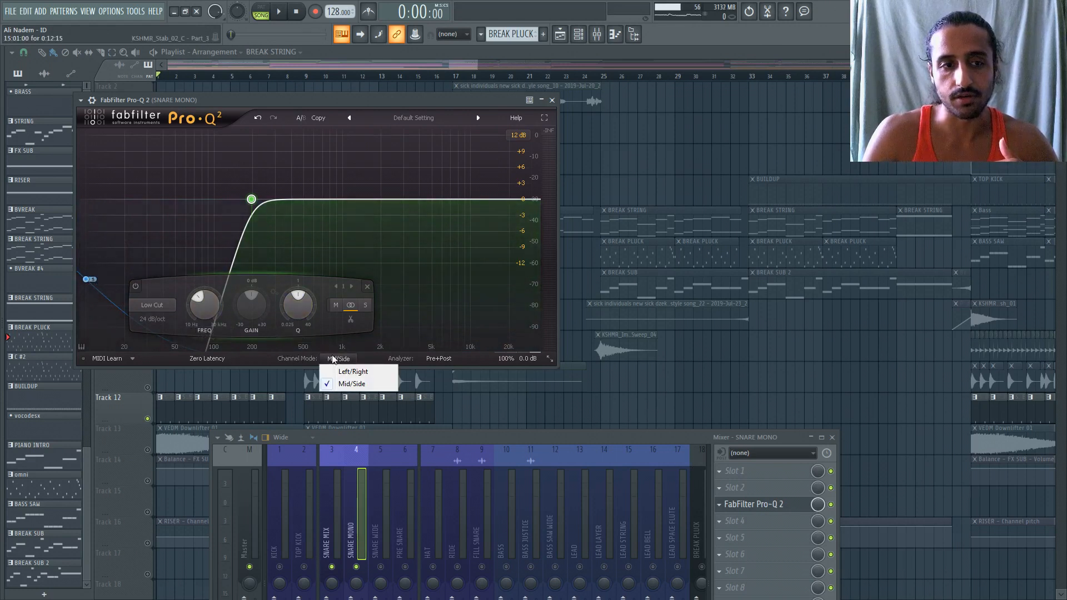
click(251, 200)
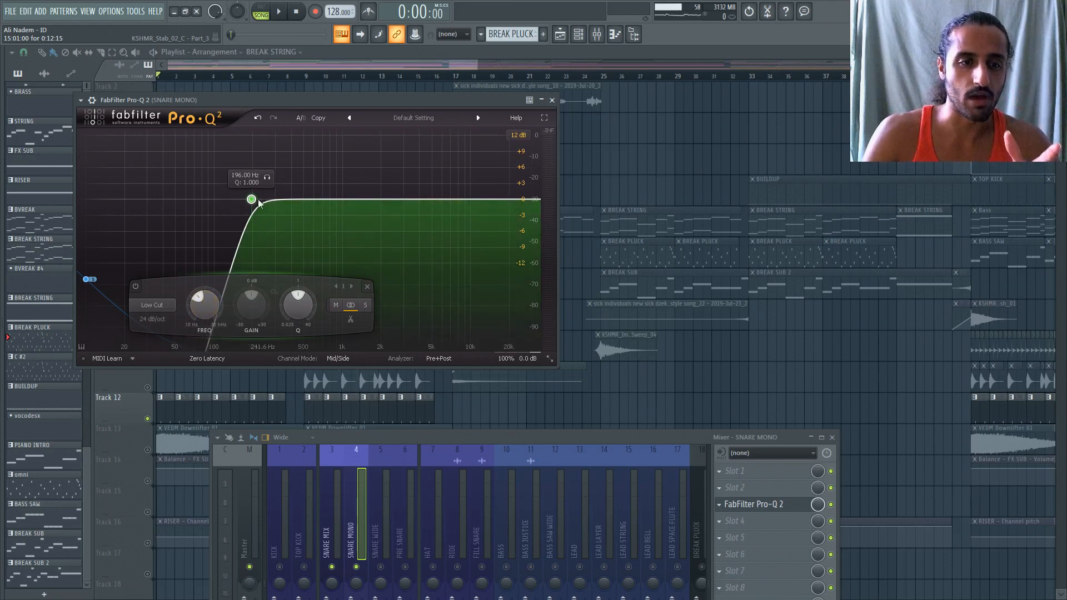
click(86, 279)
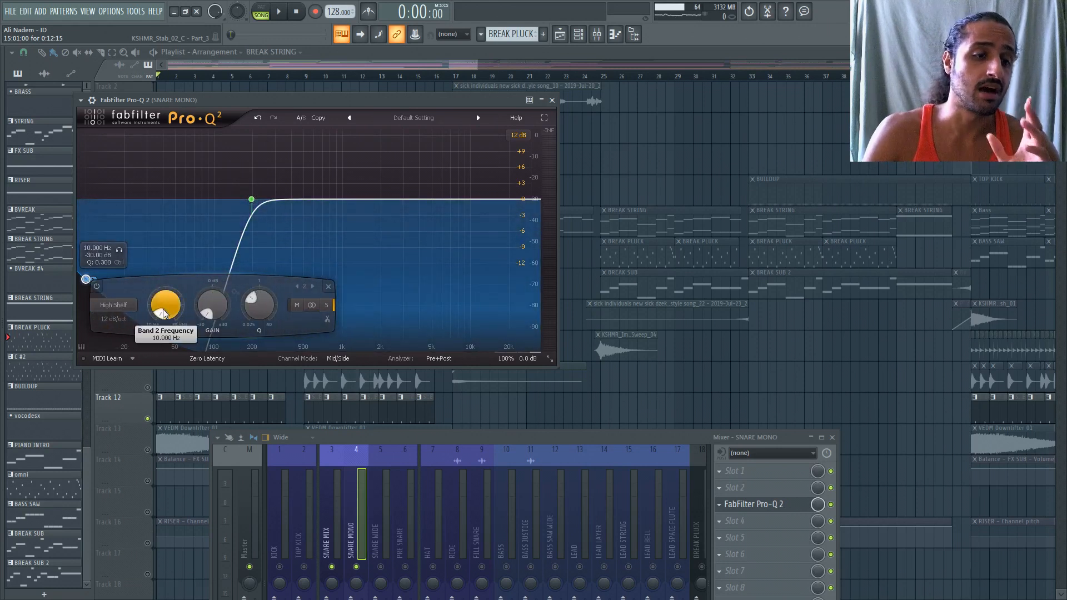
drag(213, 303, 205, 334)
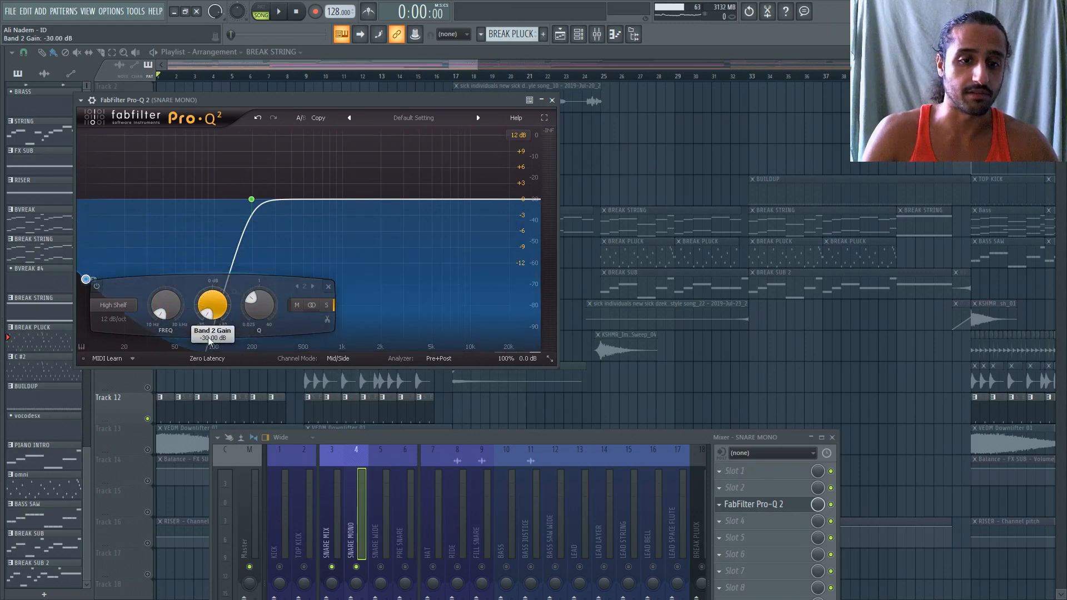
Compare the sound of SNARE MONO with FabFilter Pro-Q 2 bypassed and enabled
click(831, 505)
key(space)
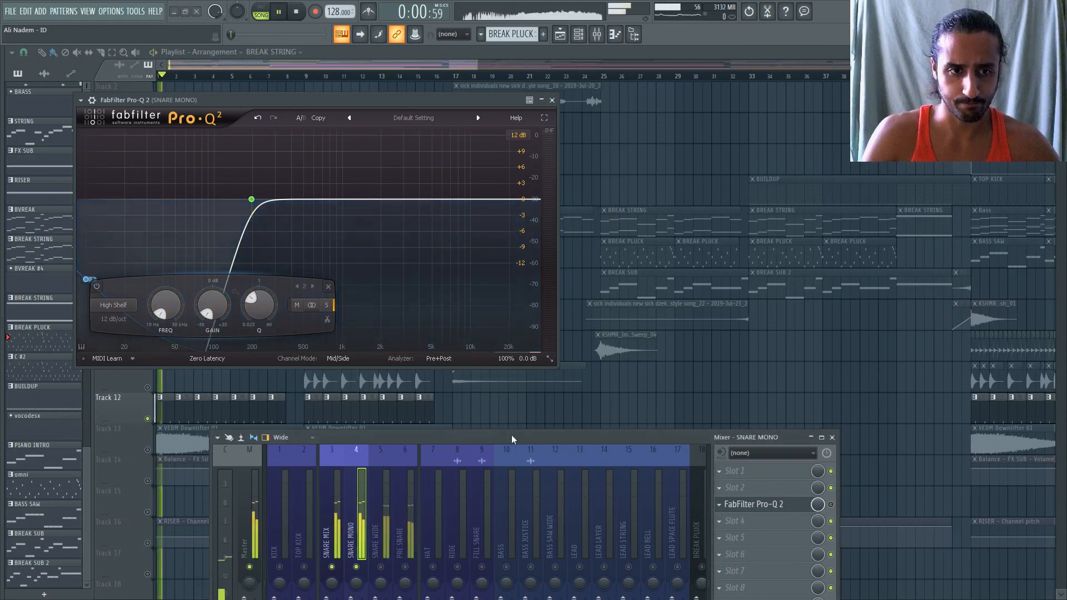
key(space)
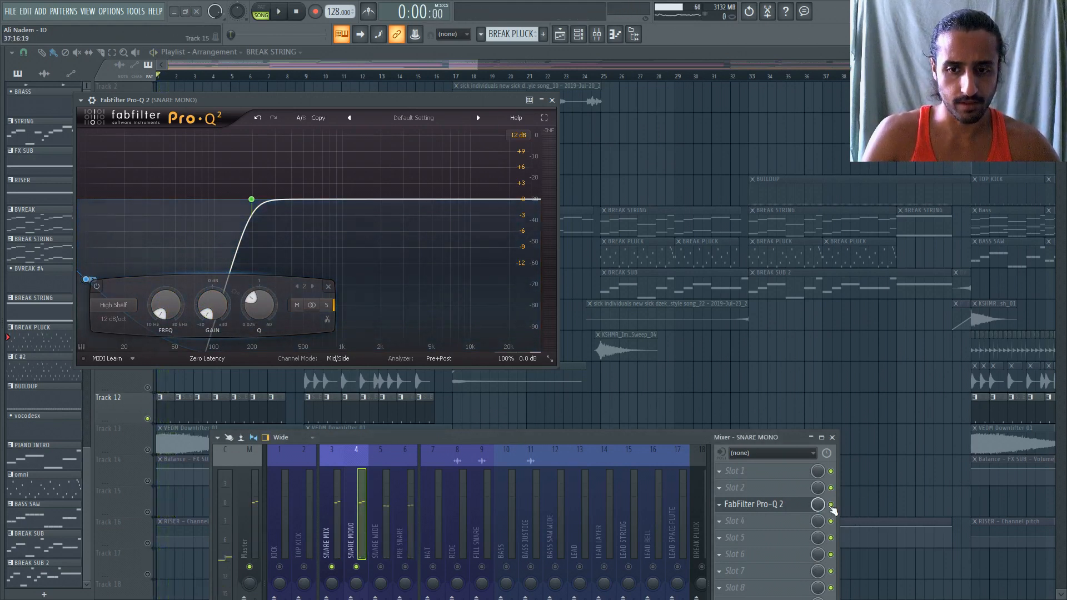
key(space)
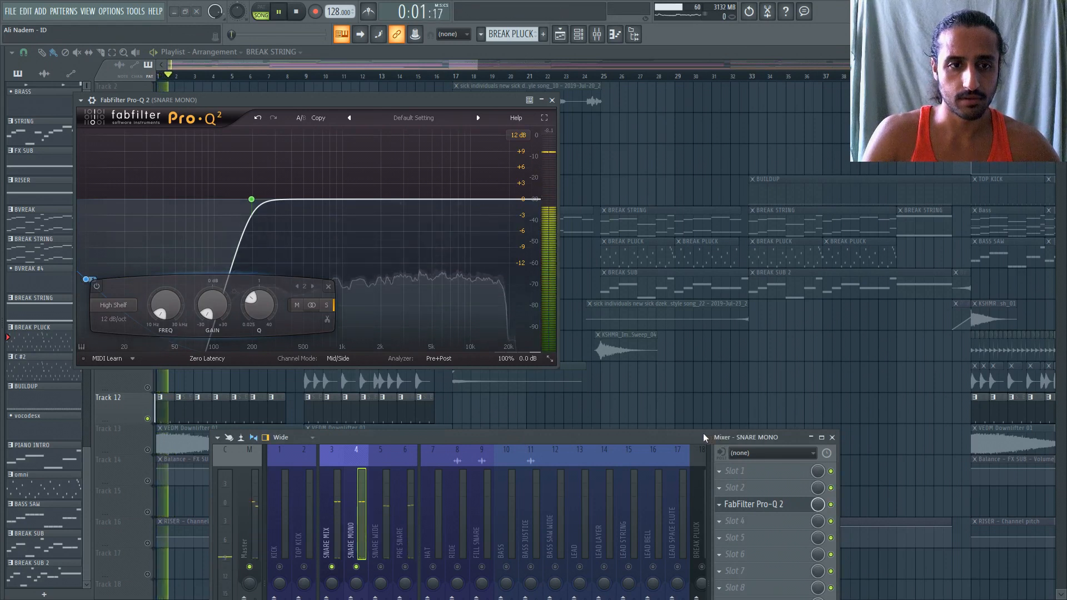
key(space)
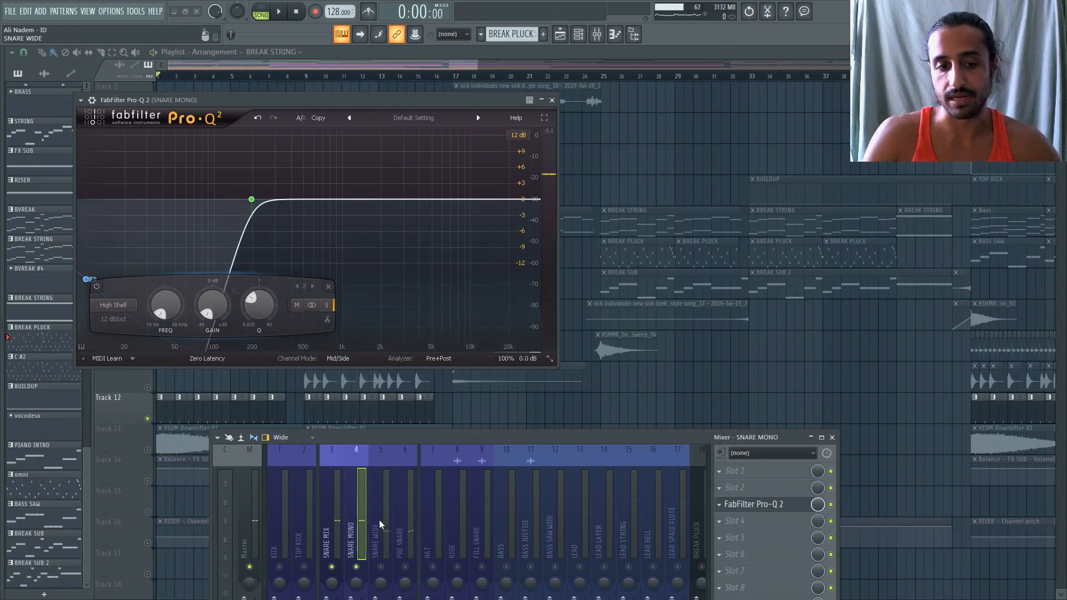
Solo the SNARE WIDE track, bypass and open its FabFilter Pro-Q 2, and listen to the unprocessed sound
click(379, 520)
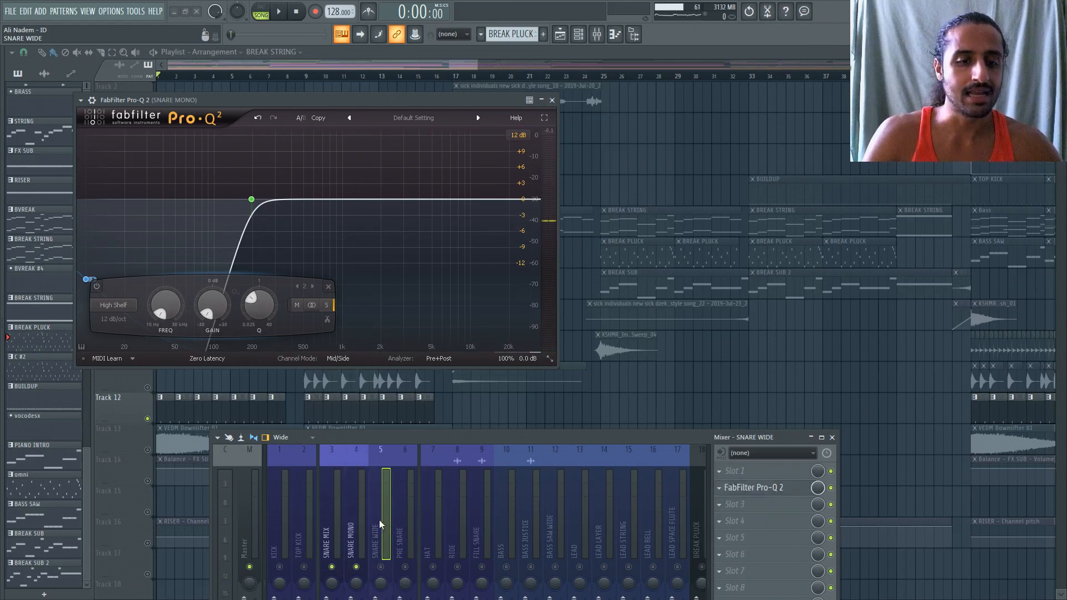
click(382, 567)
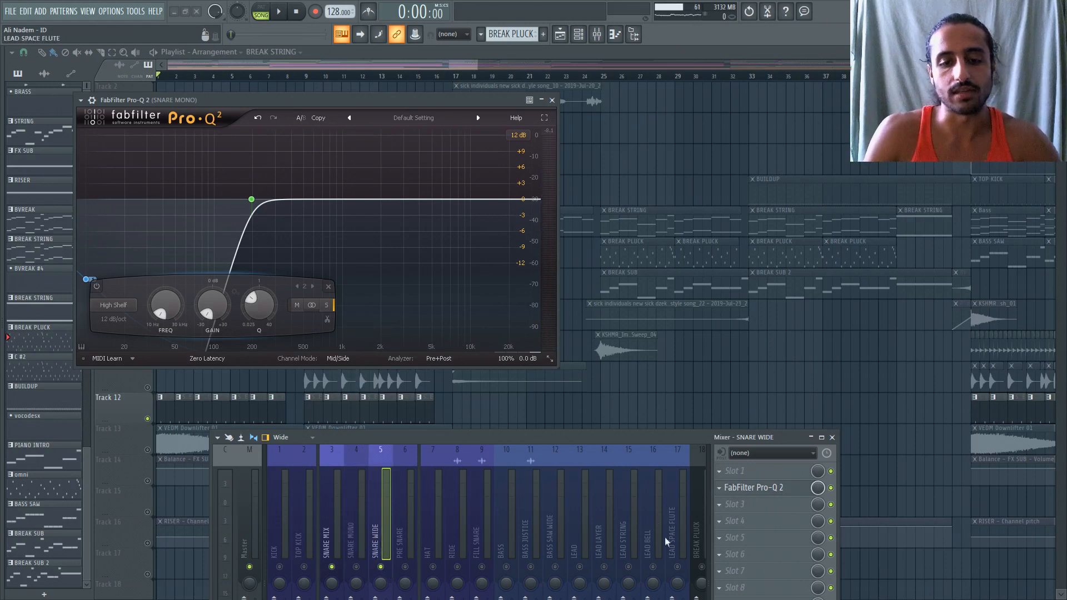
click(831, 488)
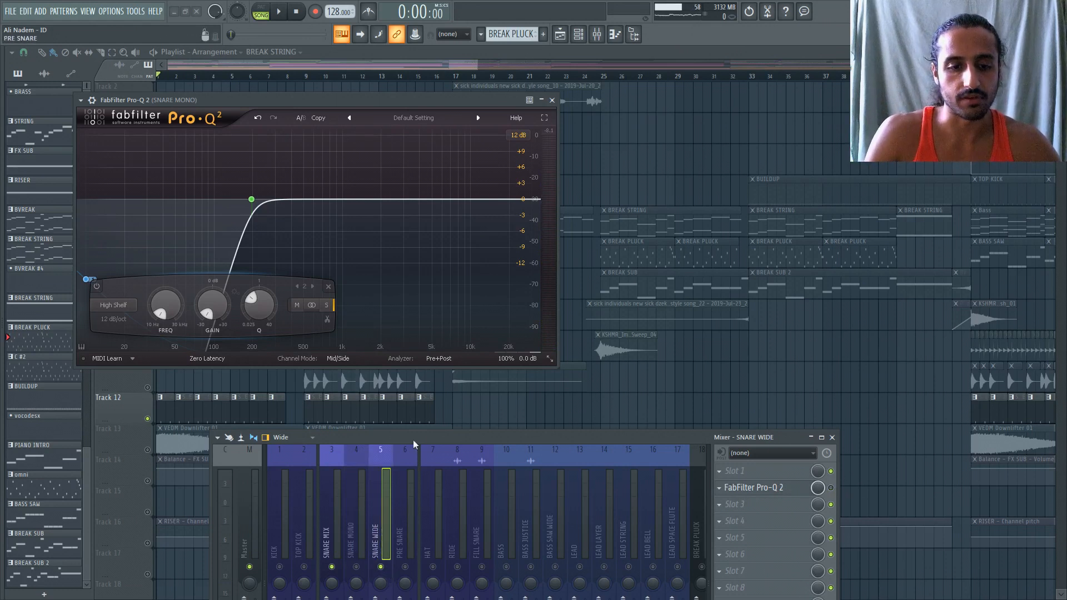
click(753, 488)
key(space)
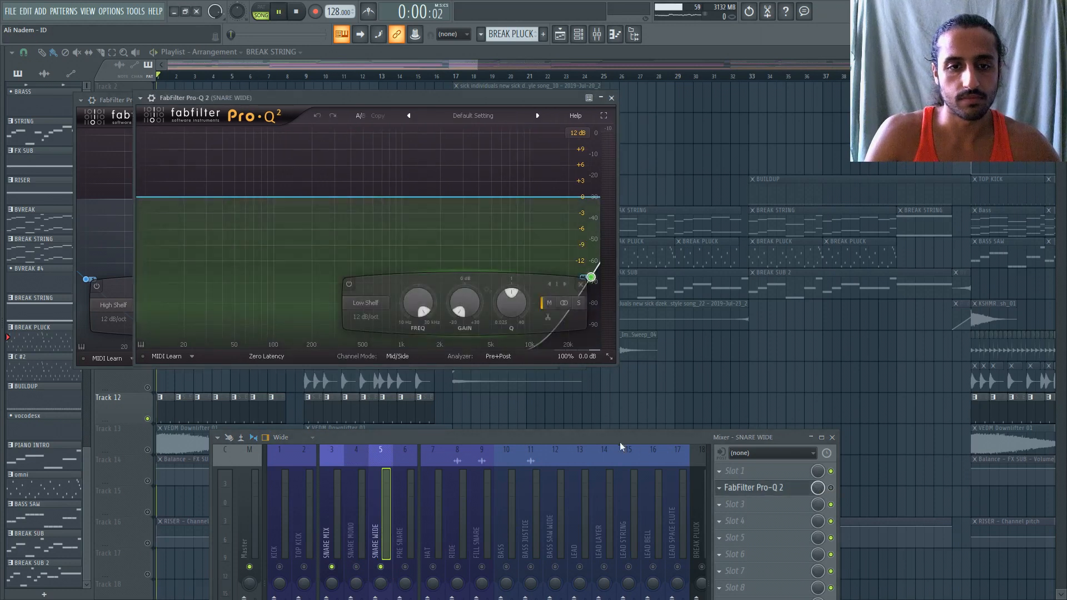
key(space)
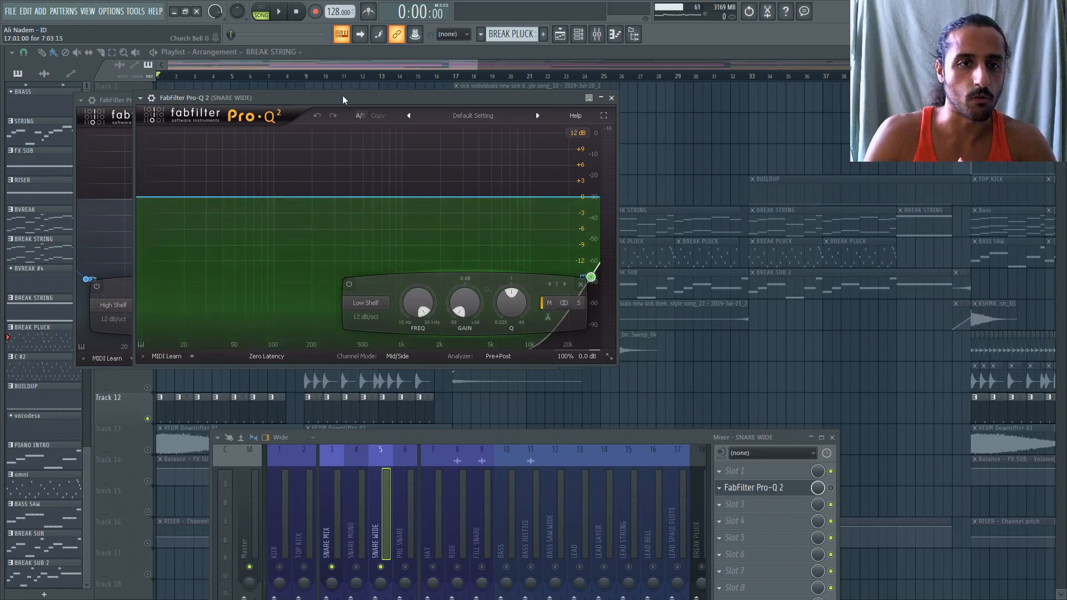
View the SNARE WIDE and SNARE MONO equalizers side by side and close the SNARE MONO one
drag(343, 97, 686, 154)
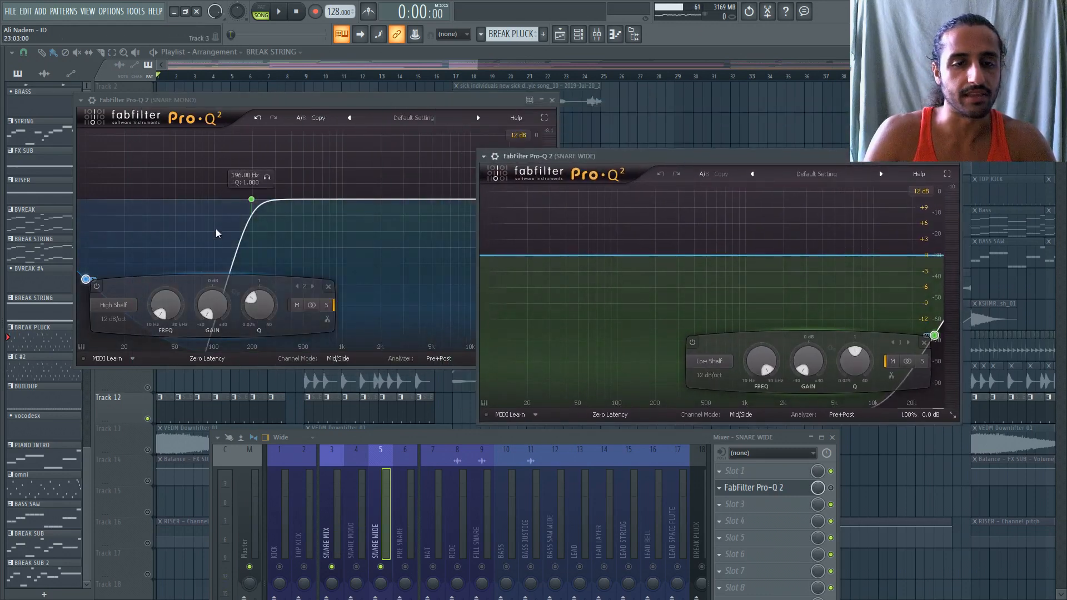
click(552, 100)
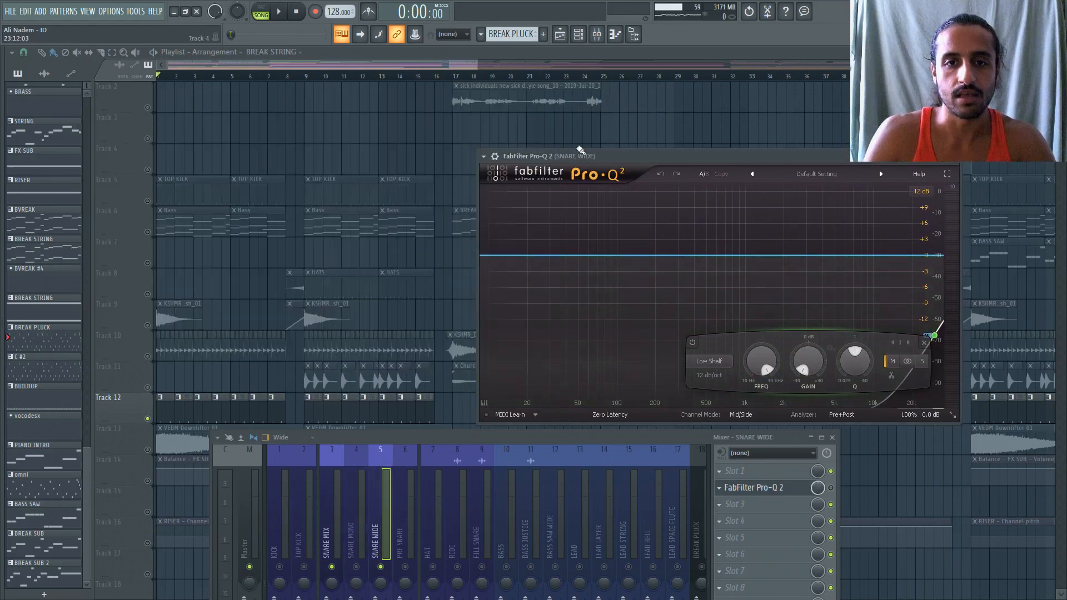
drag(579, 157, 325, 98)
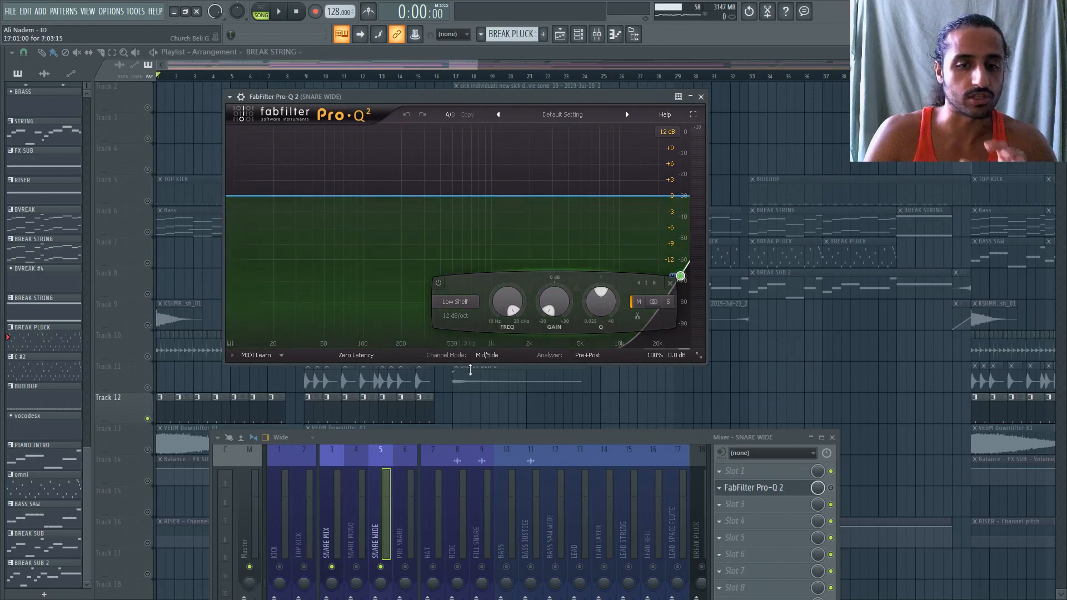
Listen to SNARE WIDE with FabFilter Pro-Q 2 bypassed, and again with the equalizer re-enabled
key(space)
key(space)
click(833, 489)
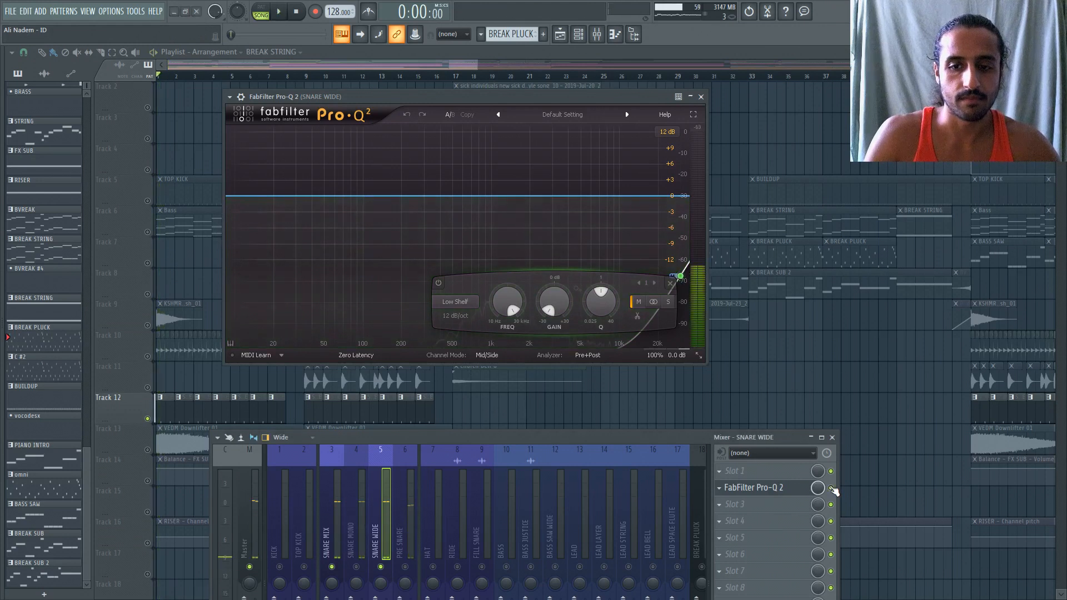
key(space)
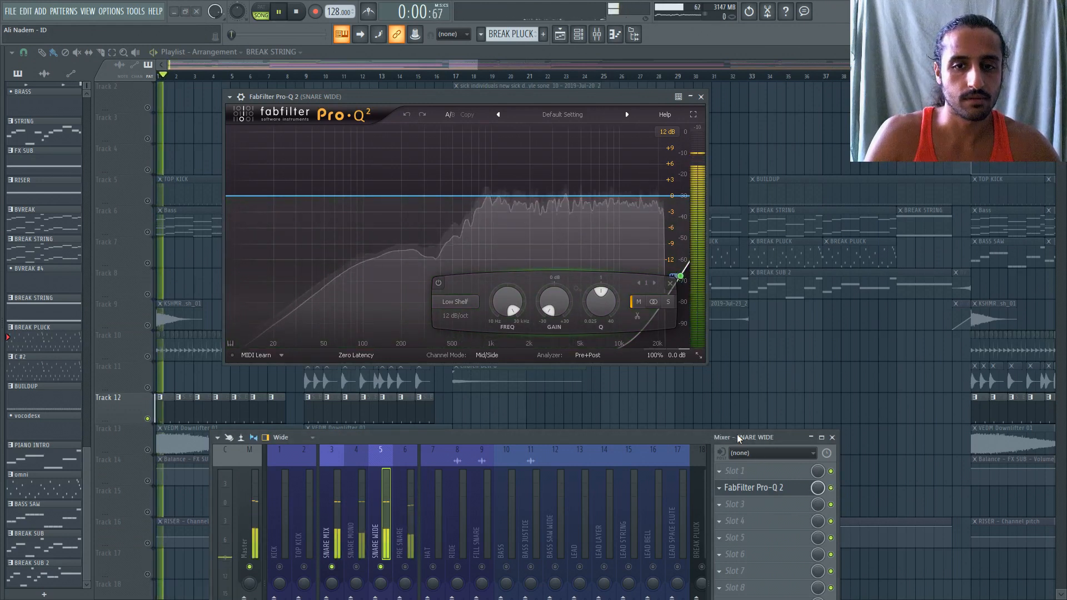
key(space)
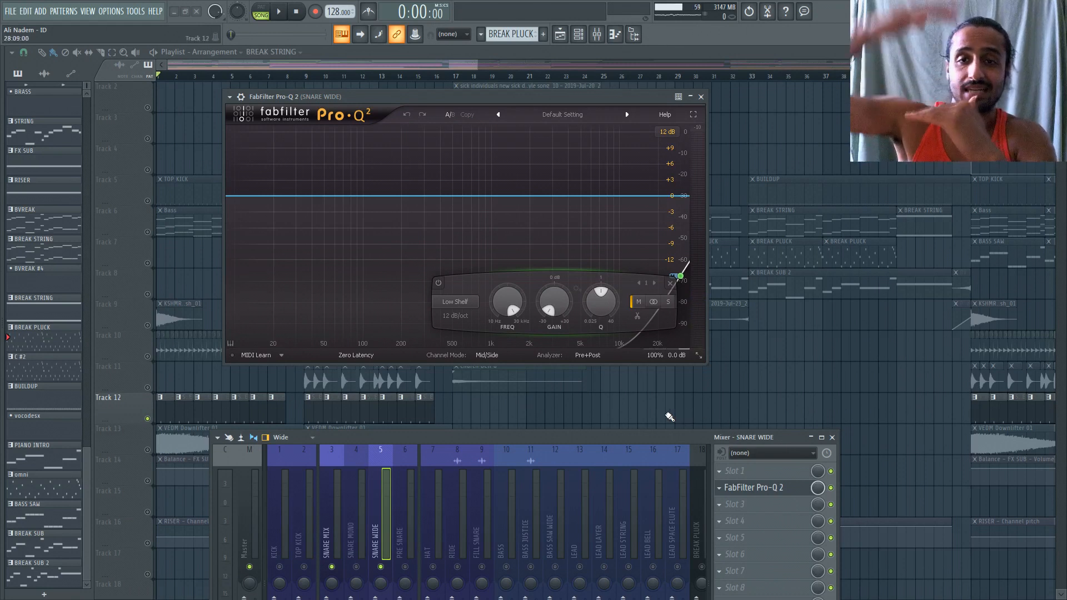
Solo the PRE SNARE track alongside SNARE MIX and close the SNARE WIDE equalizer
click(356, 567)
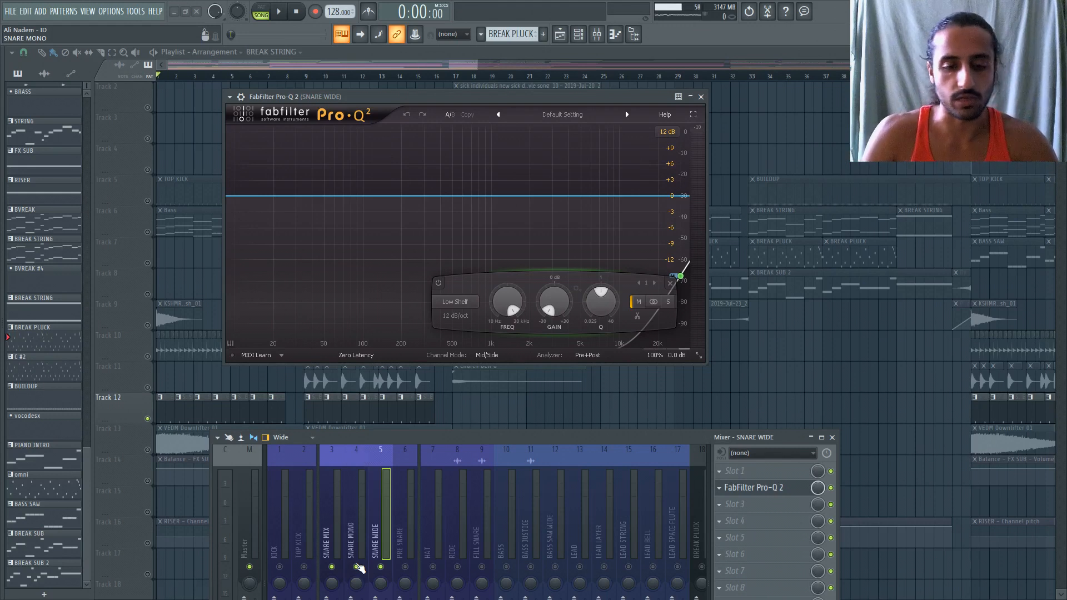
click(406, 566)
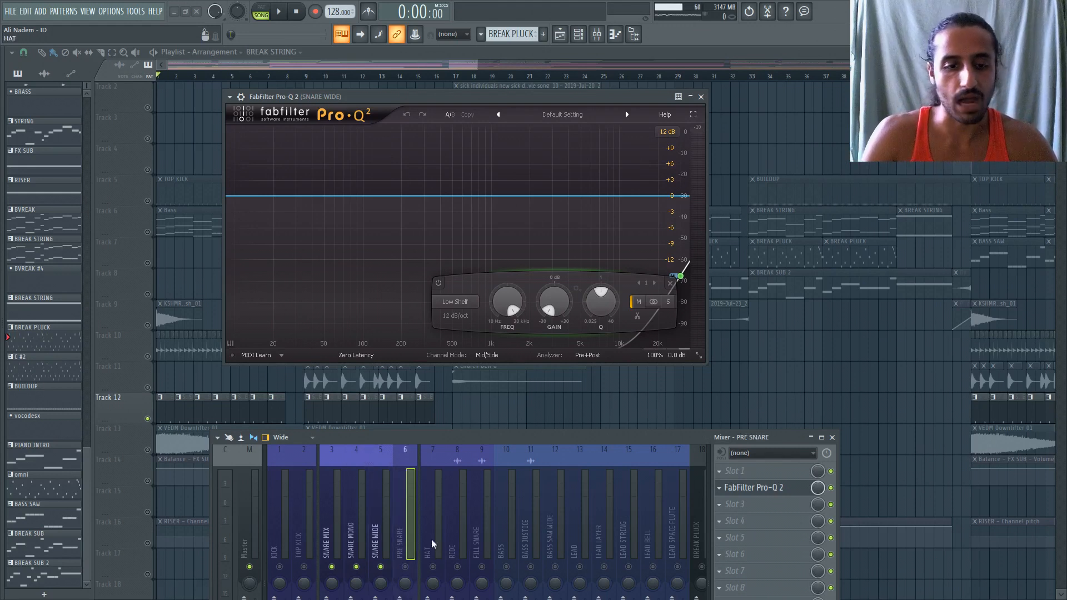
right_click(406, 566)
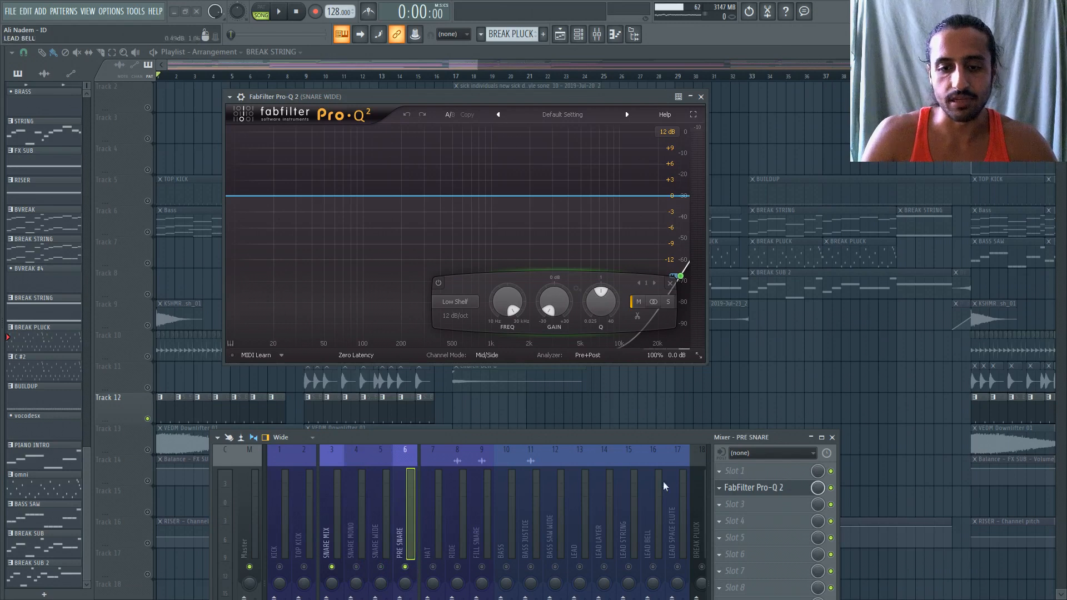
click(701, 98)
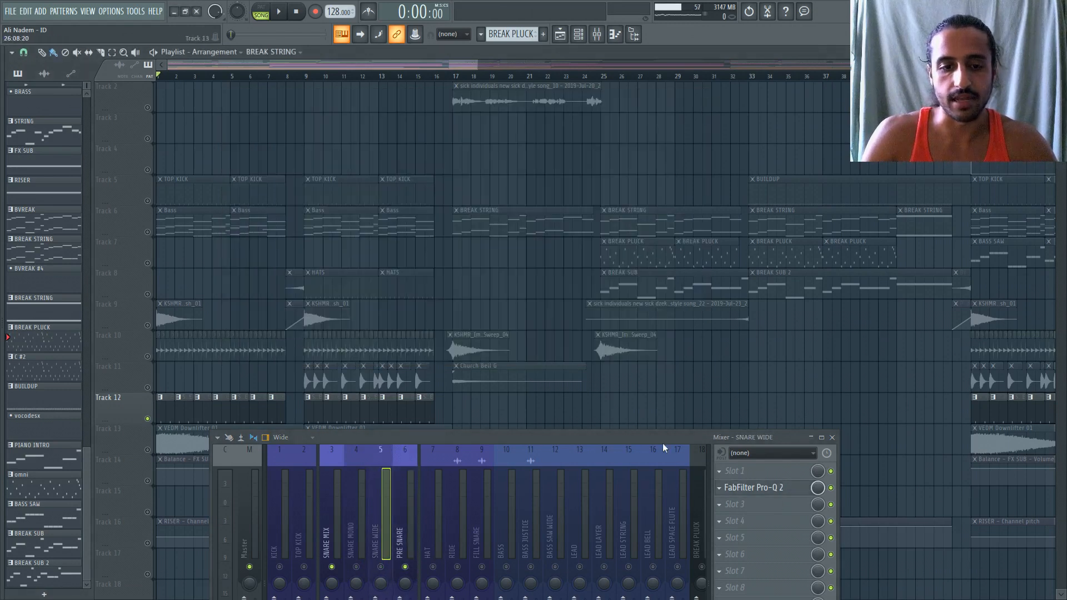
Open FabFilter Pro-Q 2 on PRE SNARE, bypass it, and listen to the unprocessed sound
click(747, 489)
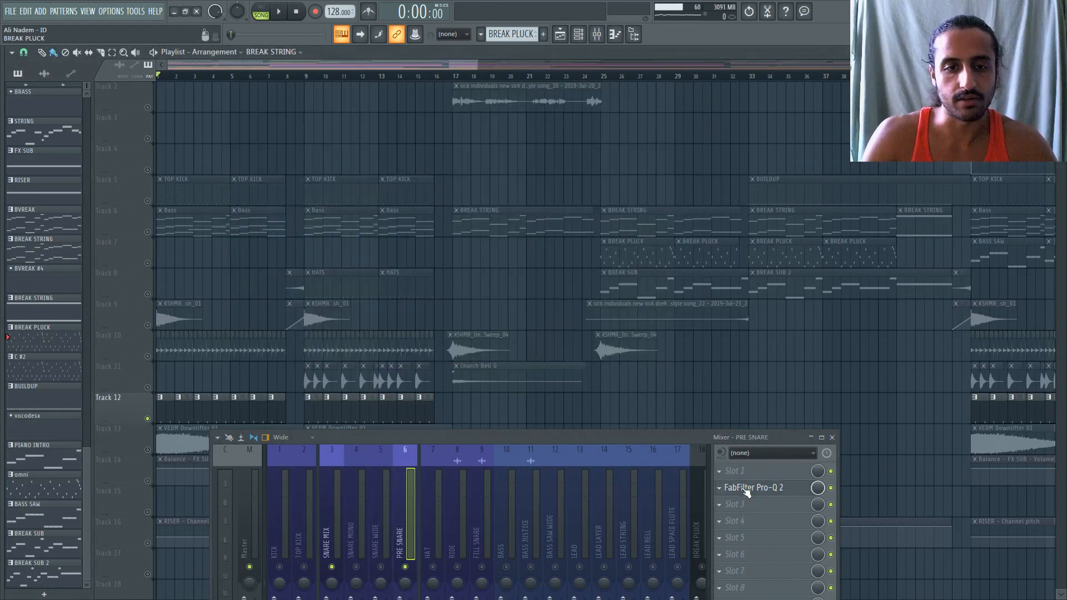
click(831, 488)
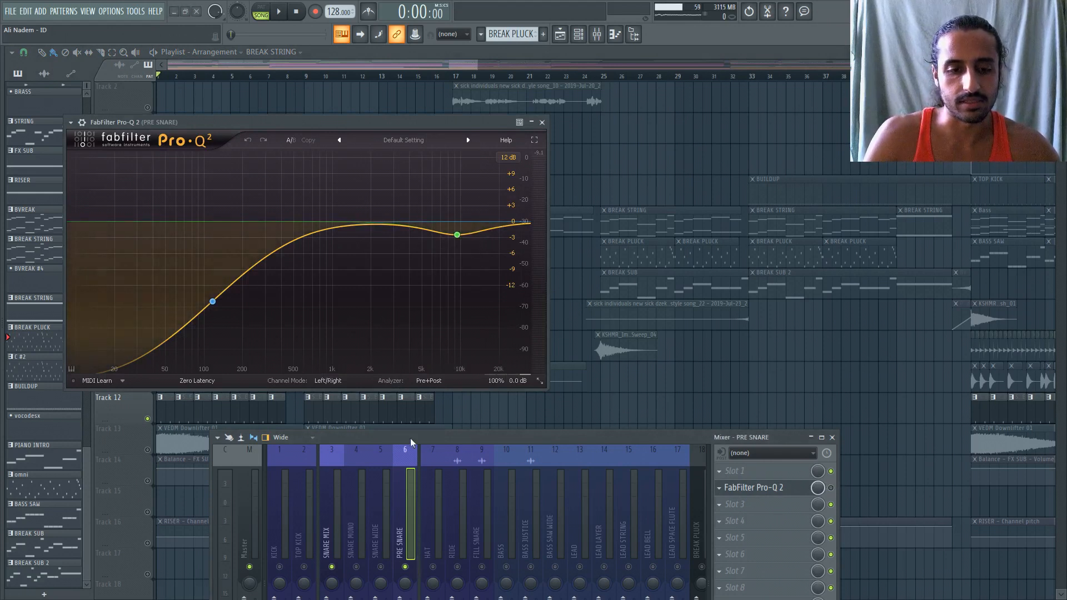
key(space)
key(space)
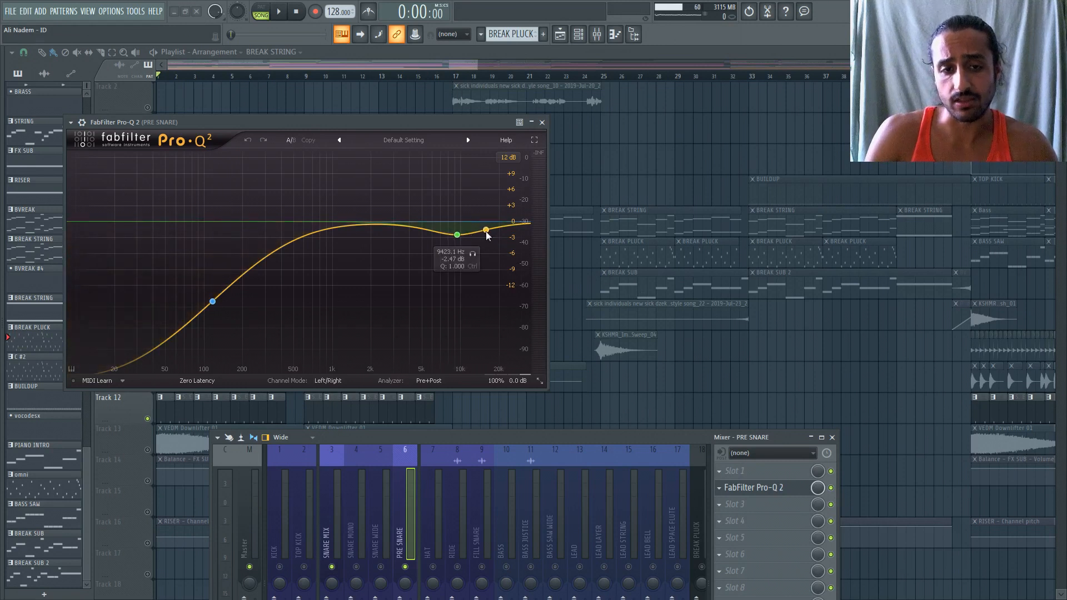
Inspect the high-frequency bell and the low shelf settings in the PRE SNARE equalizer and close it
click(458, 236)
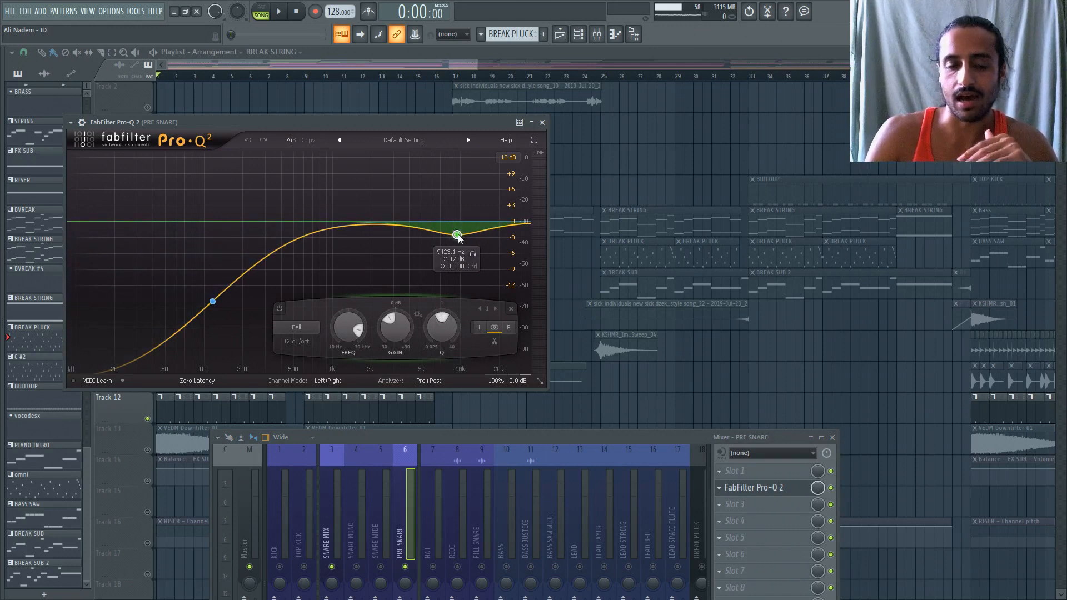
click(212, 302)
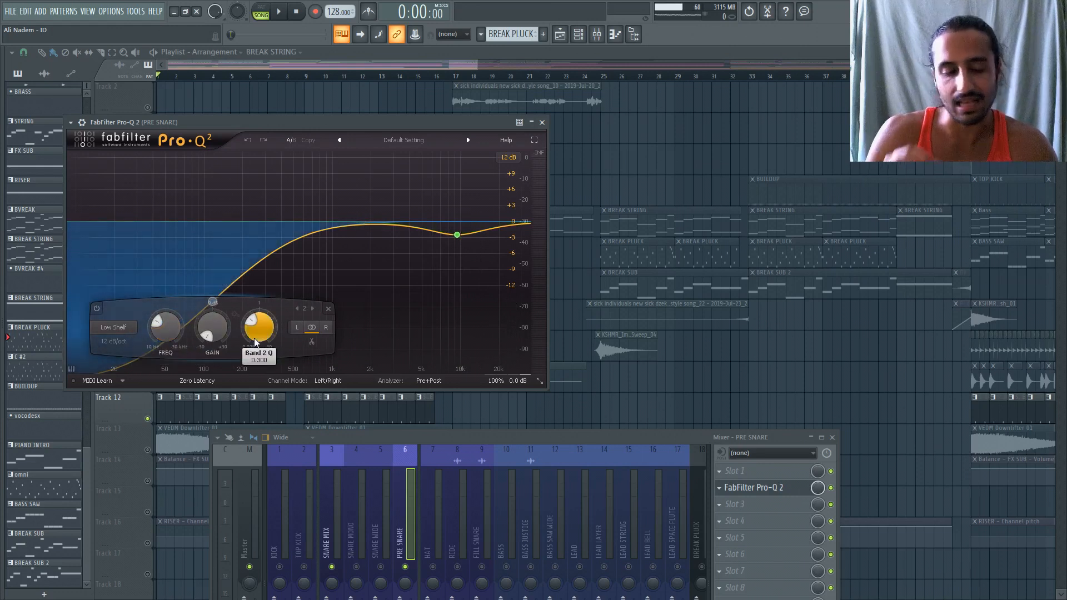
mouse_move(255, 341)
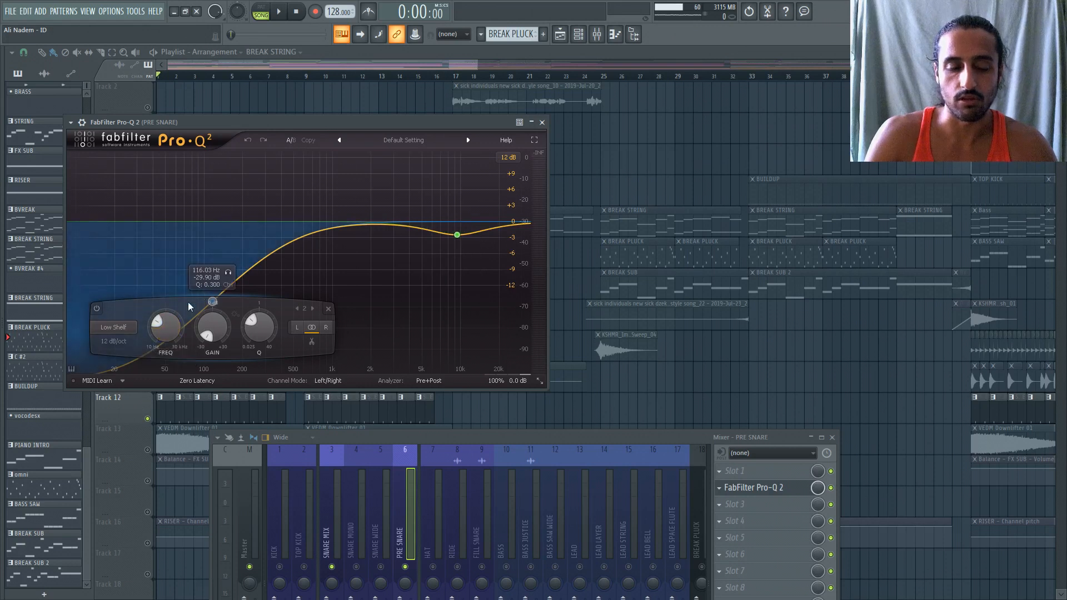
click(542, 123)
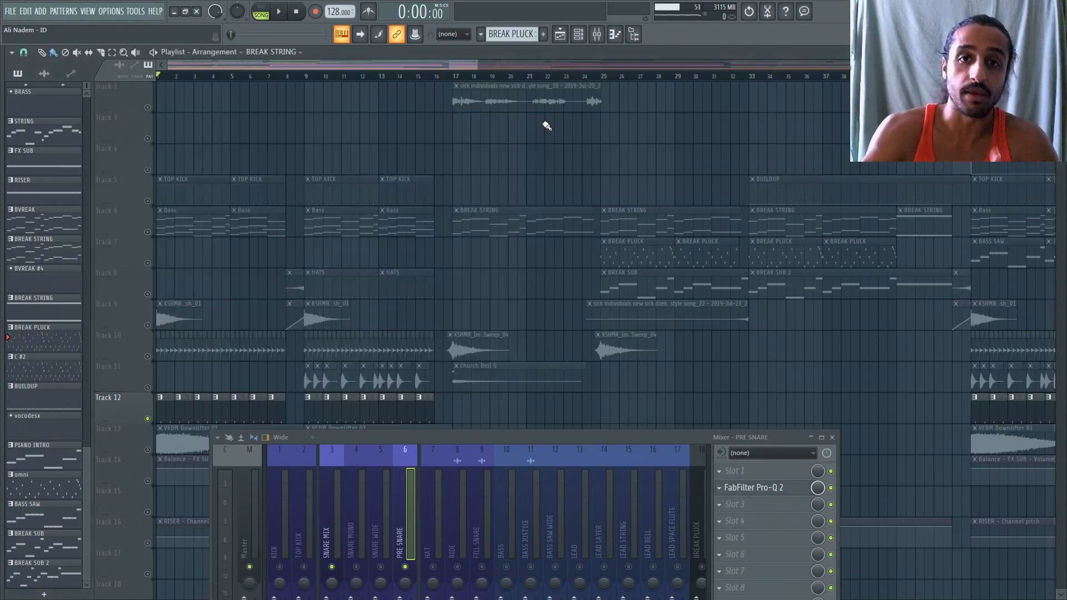
Enable SNARE MONO and SNARE WIDE together with PRE SNARE, and go through the three layer tracks
click(384, 547)
click(356, 539)
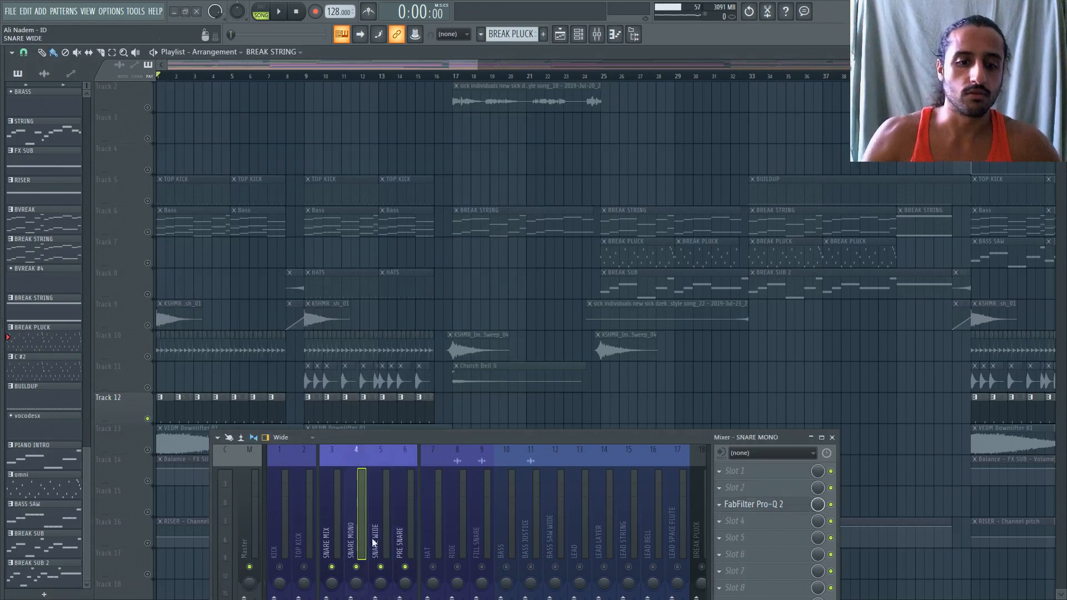
click(377, 536)
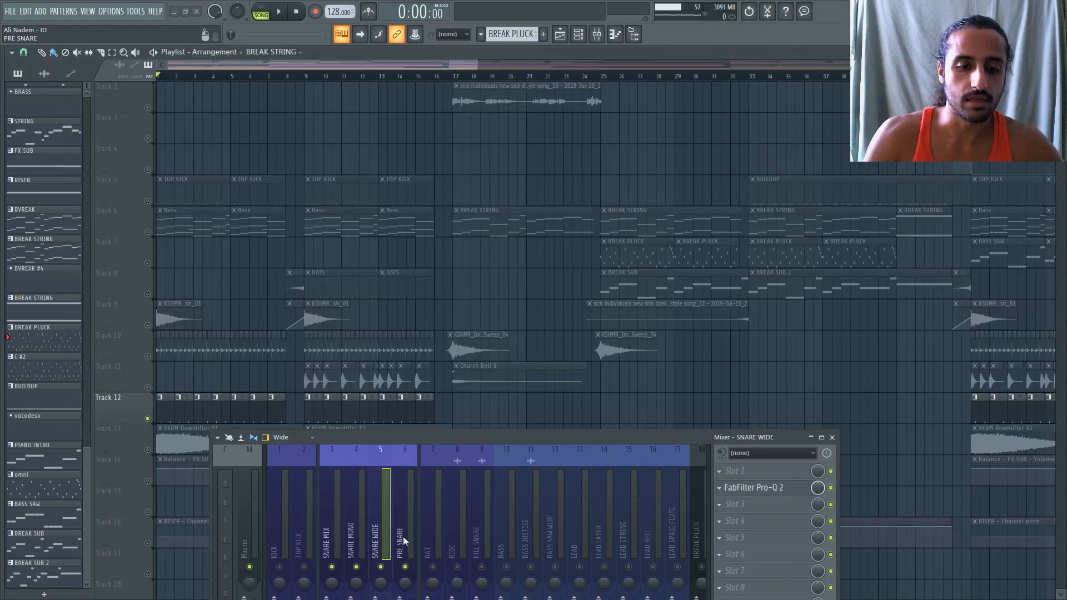
click(405, 536)
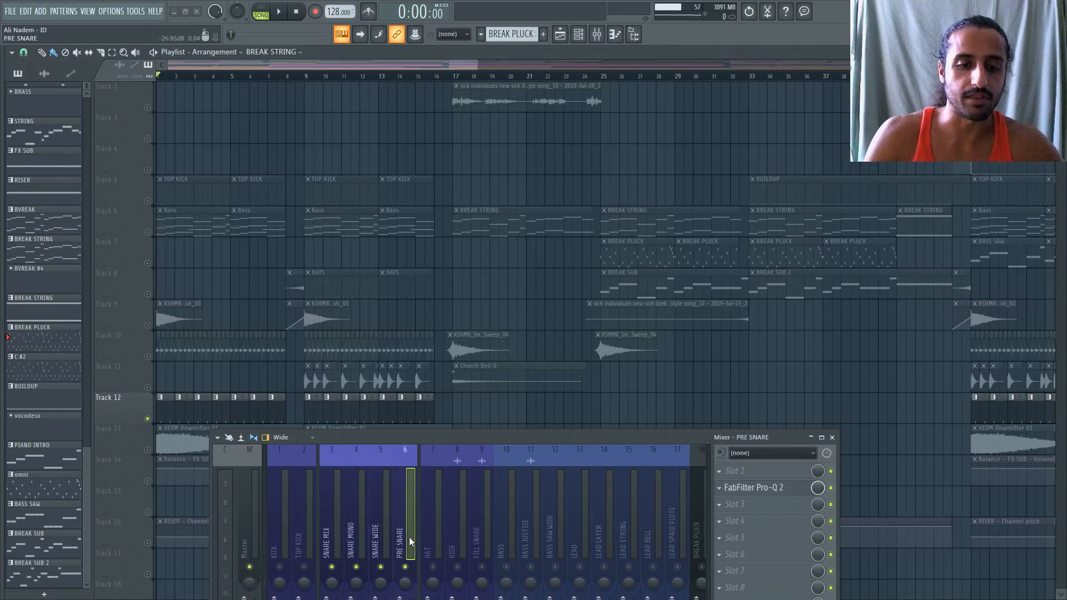
Select SNARE MIX, reposition the mixer to show its effects chain, and listen to the combined snare layers
click(328, 524)
drag(352, 439, 355, 215)
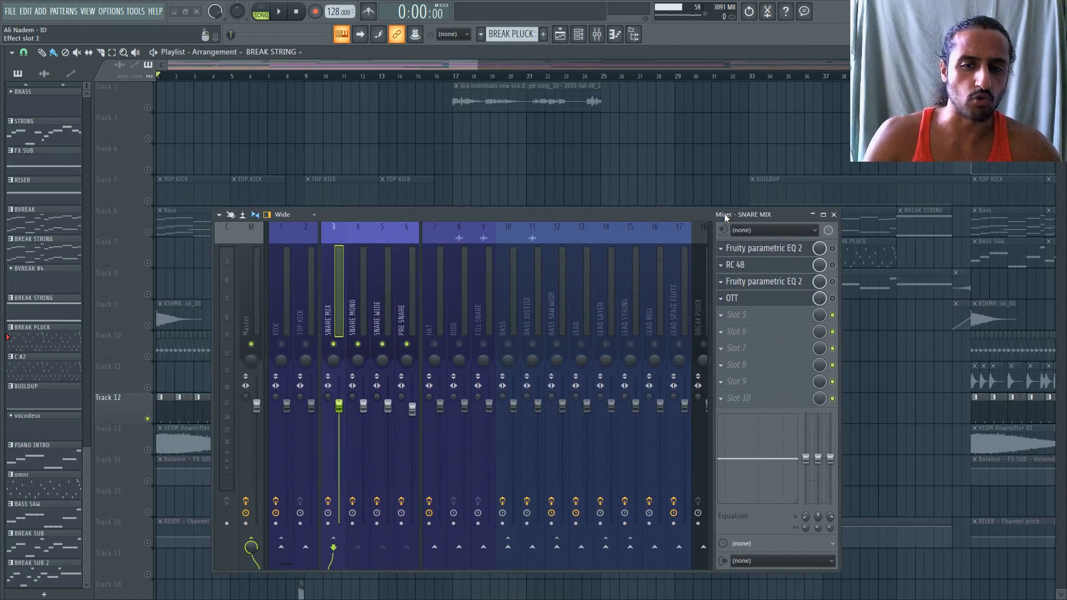
key(space)
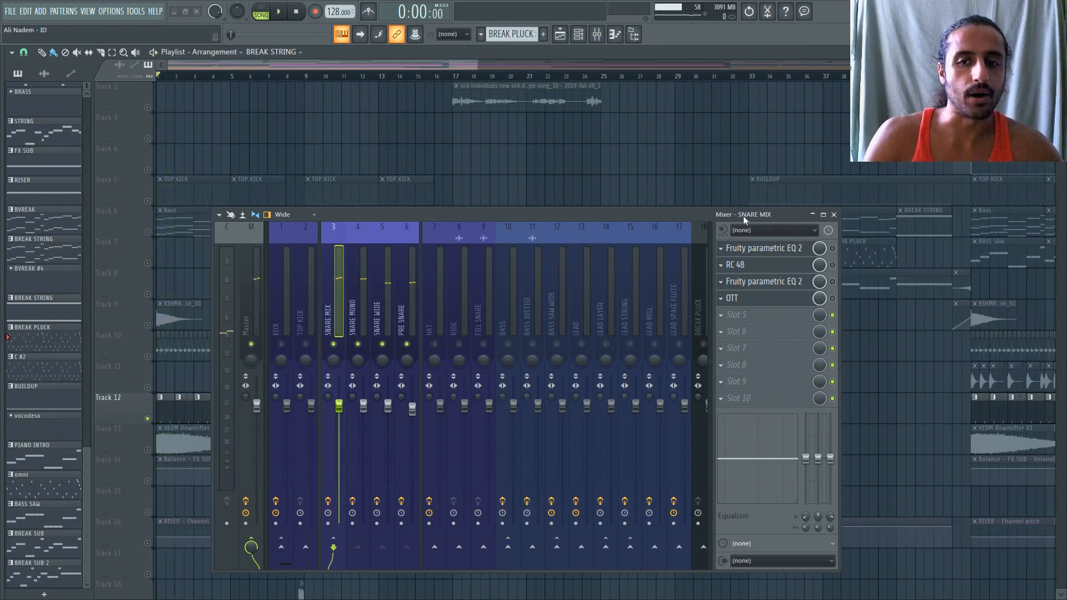
drag(739, 215, 729, 319)
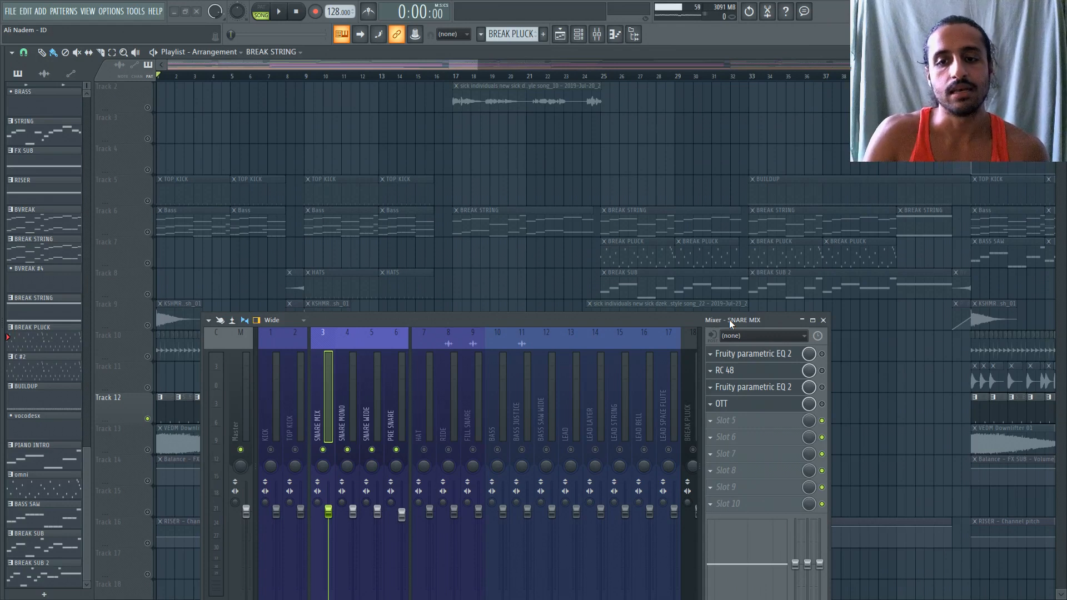
Open the first Fruity parametric EQ 2 on SNARE MIX, review its cut presets and cut filters, and close it
click(766, 355)
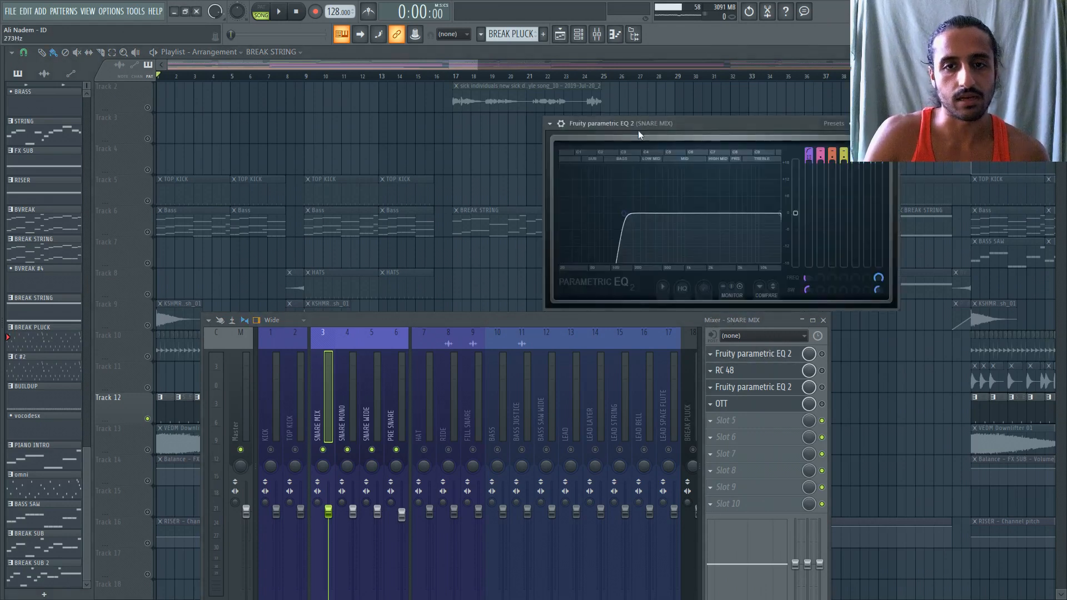
drag(635, 126, 433, 102)
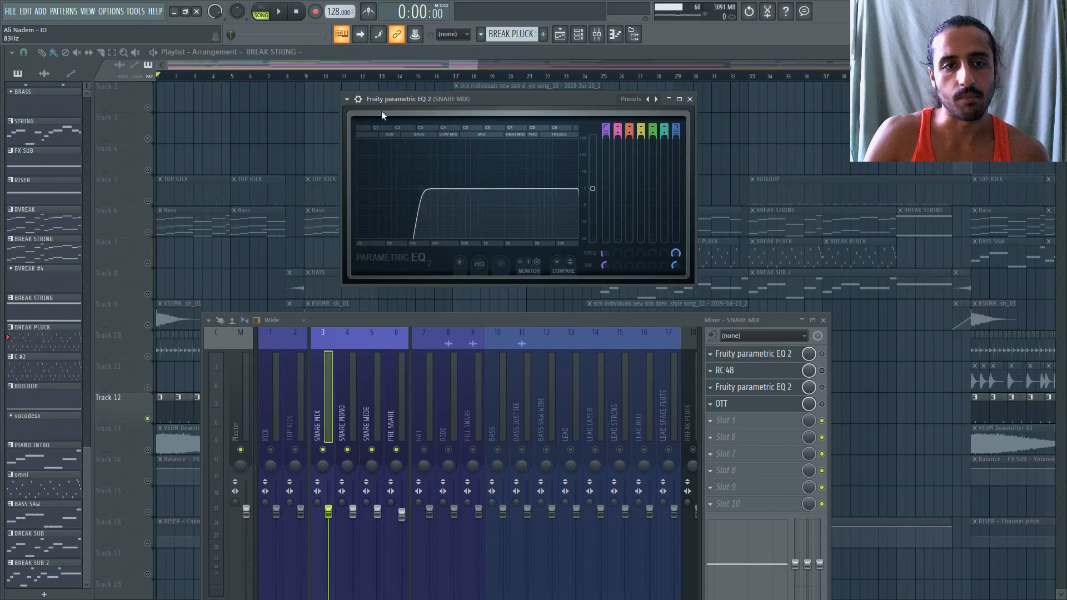
click(347, 99)
mouse_move(359, 142)
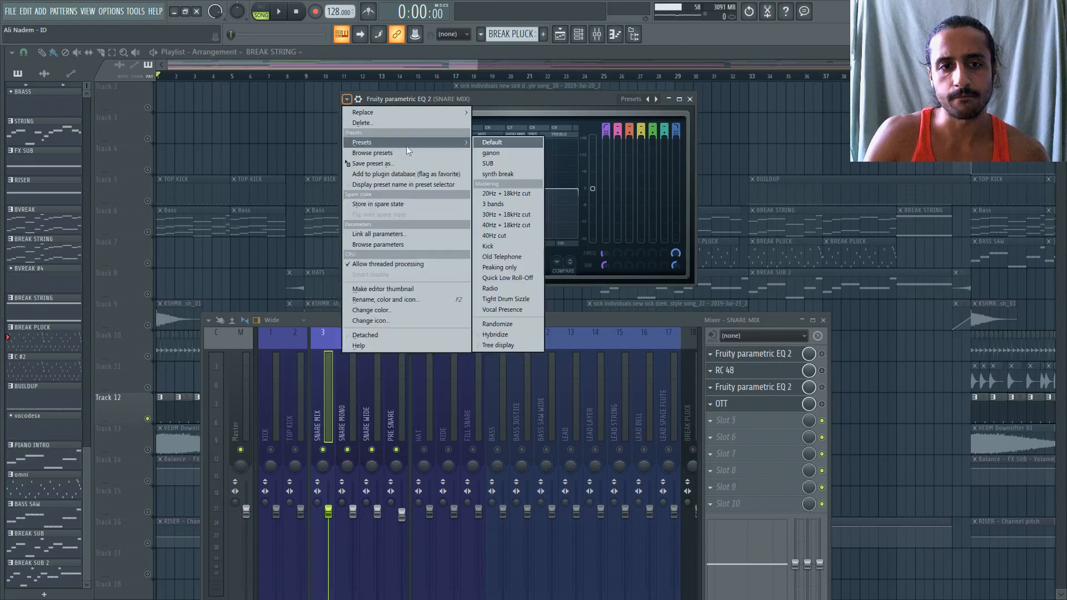
click(503, 194)
drag(575, 189, 577, 189)
drag(425, 189, 422, 192)
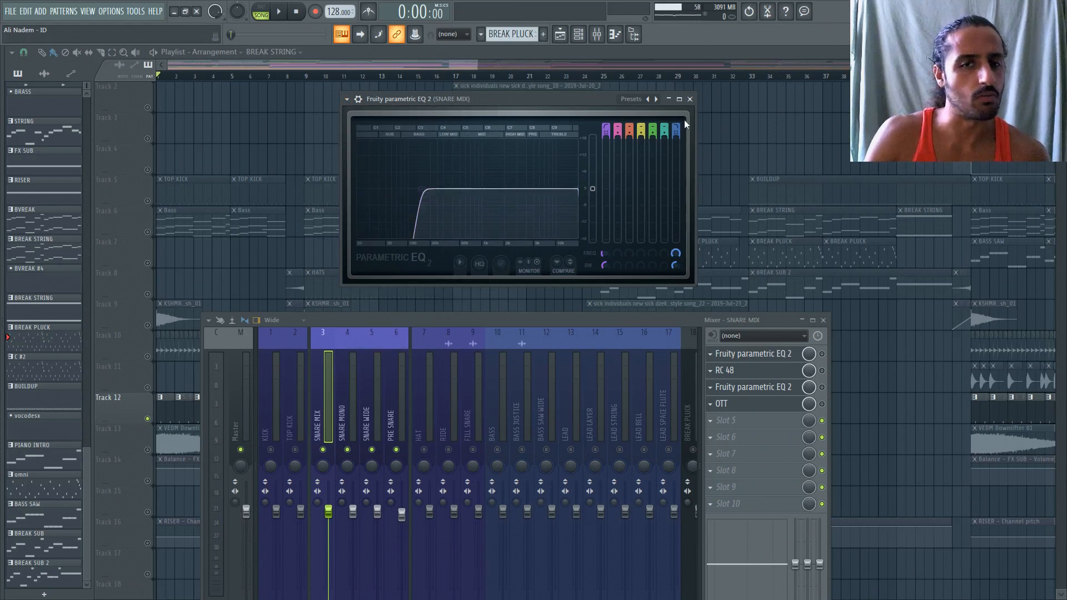
click(690, 100)
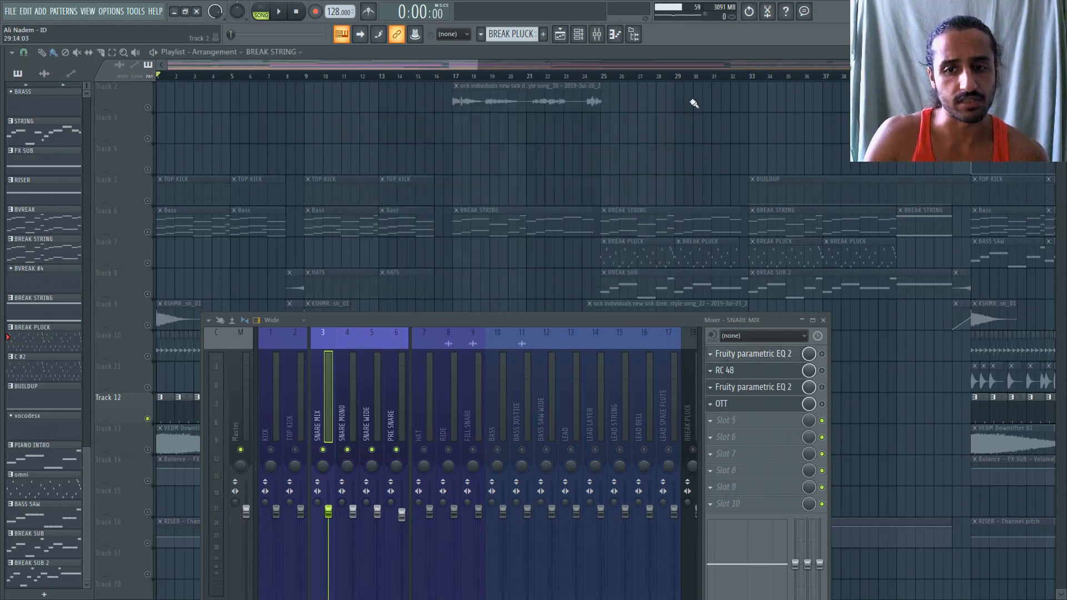
Open the RC 48 reverb on SNARE MIX and view the Small Hall preset among its Classic Halls
click(736, 370)
drag(442, 321, 431, 415)
mouse_move(412, 278)
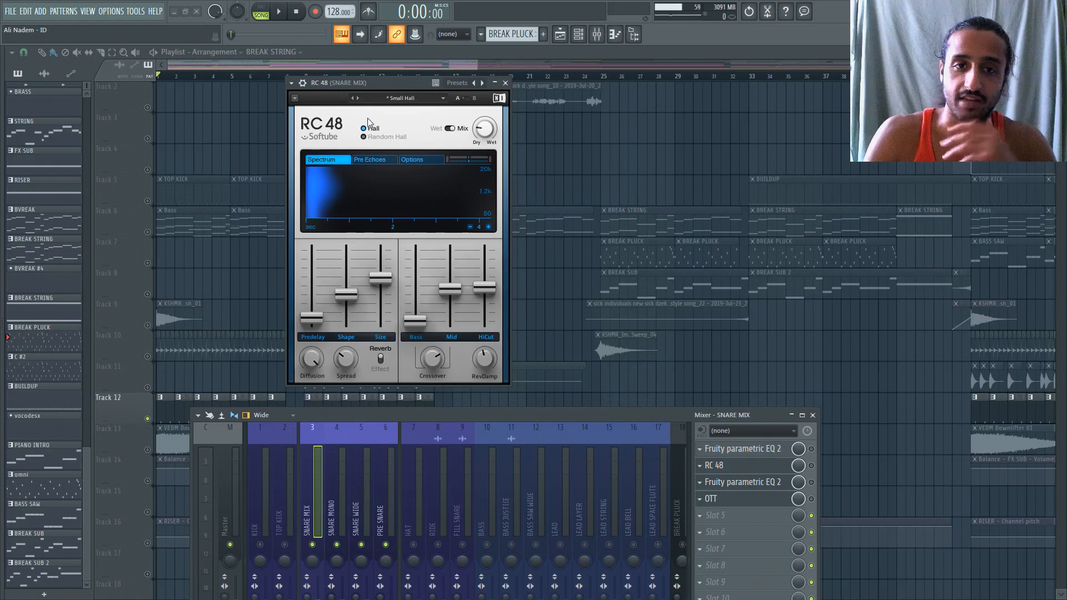
click(415, 94)
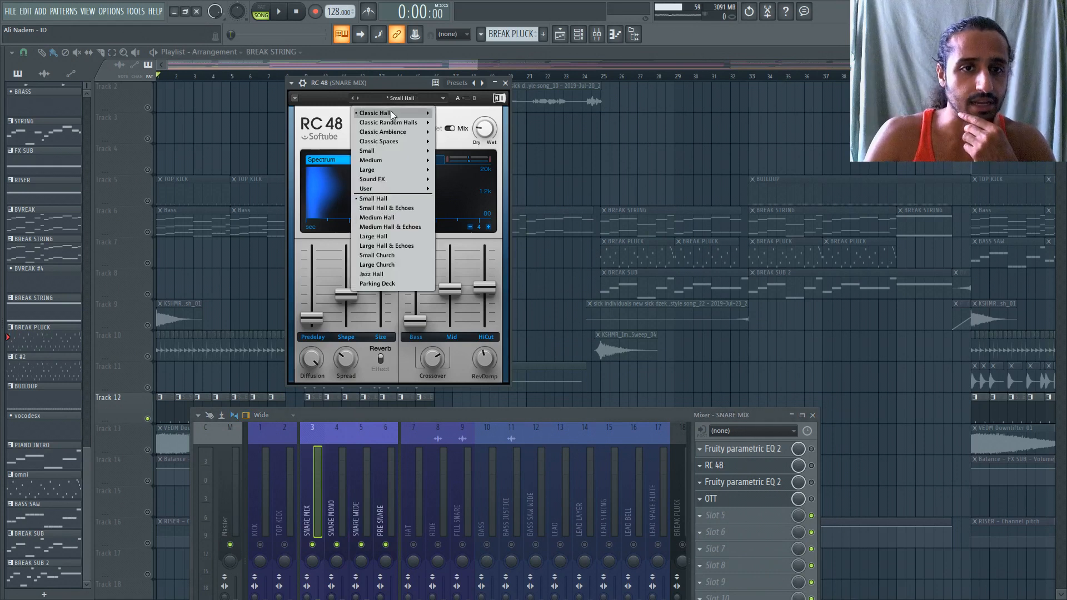
mouse_move(392, 111)
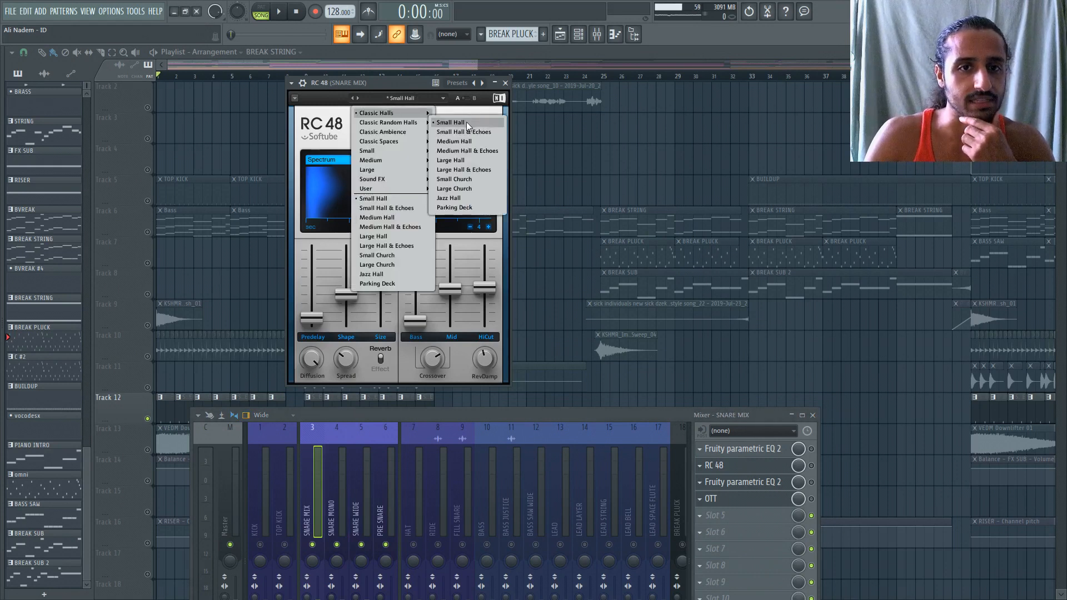
click(400, 98)
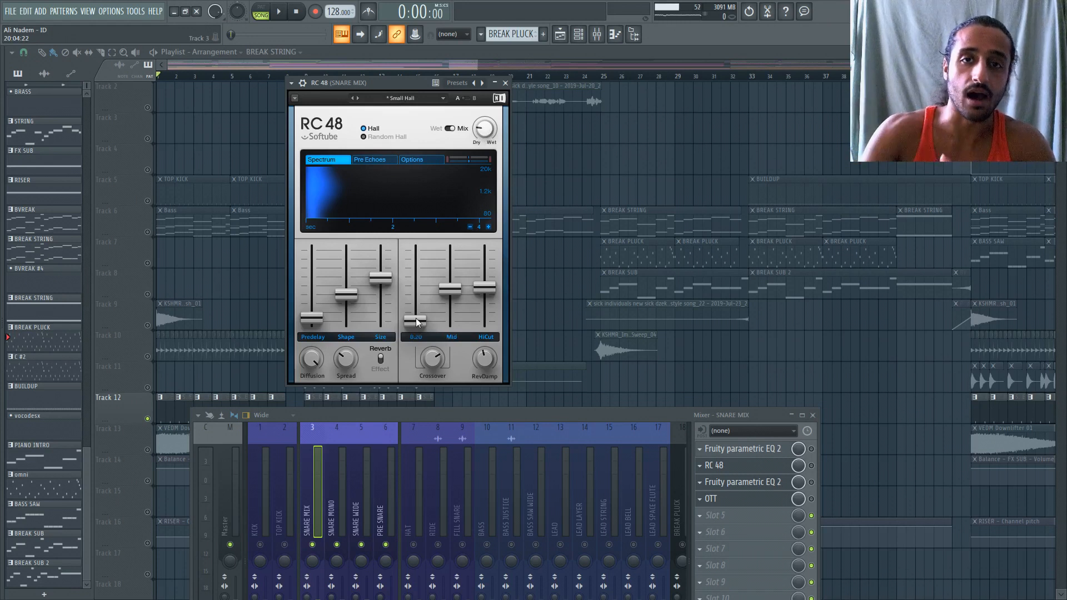
Enable RC 48 and the first Fruity parametric EQ 2 on SNARE MIX, and play the snare with both active
click(812, 465)
click(812, 448)
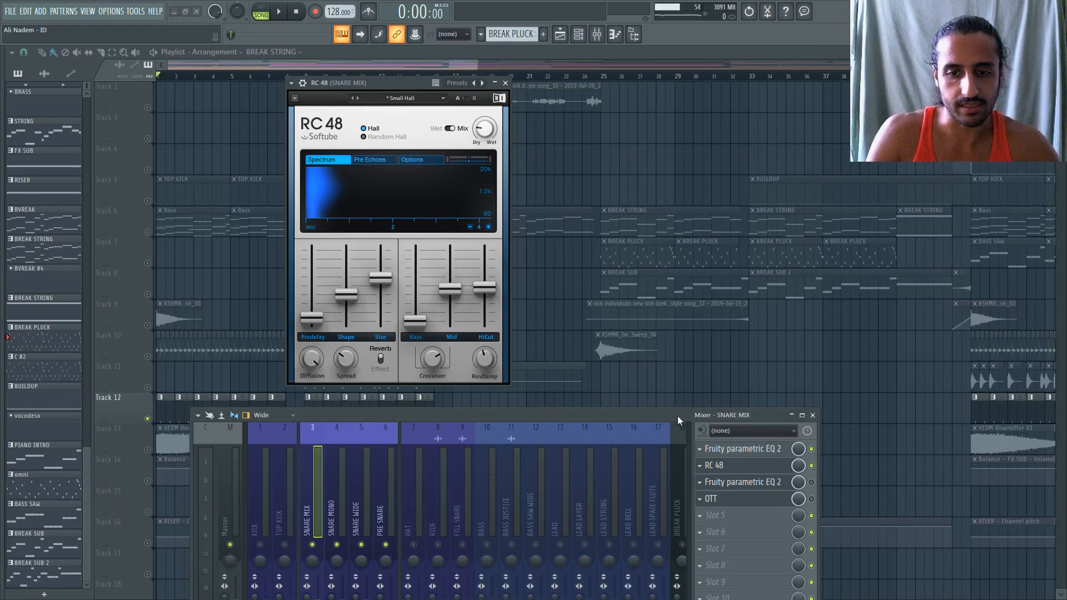
key(space)
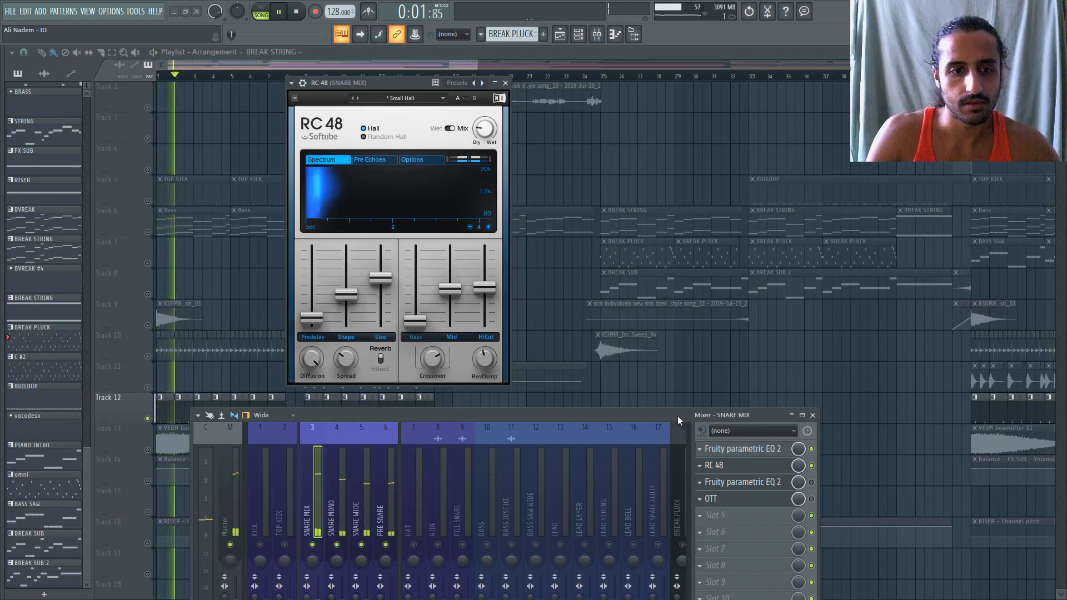
click(297, 11)
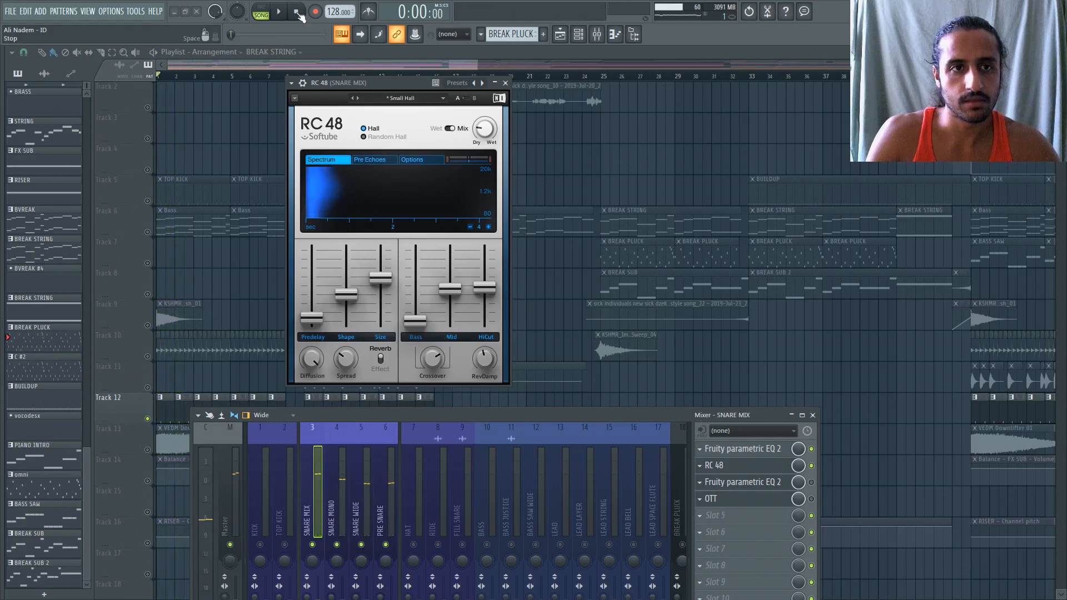
Enable the second Fruity parametric EQ 2 on SNARE MIX, open it, and examine its high-pass band
click(811, 482)
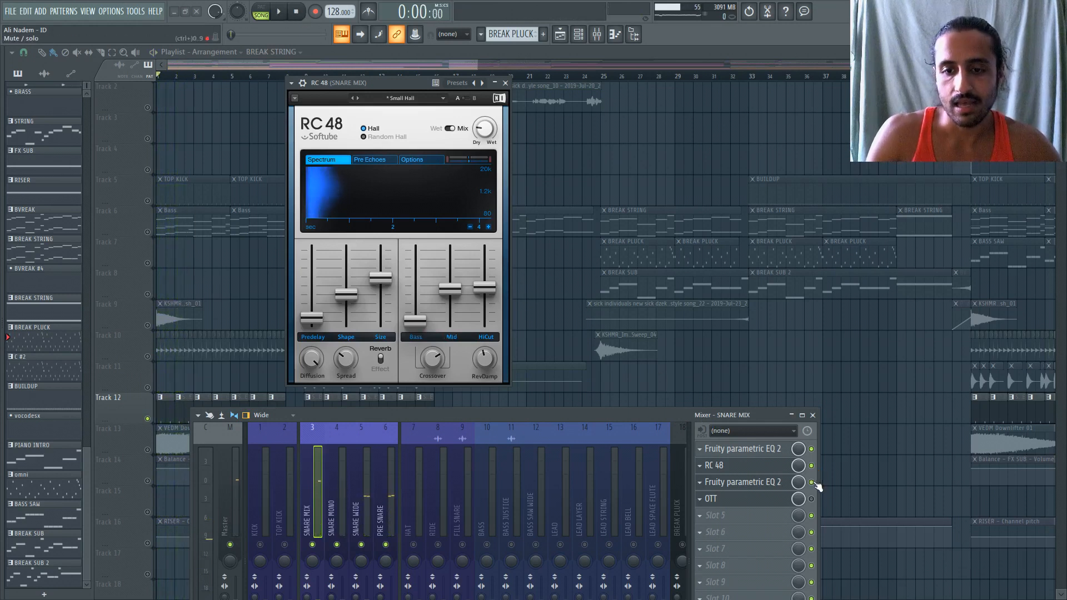
click(767, 483)
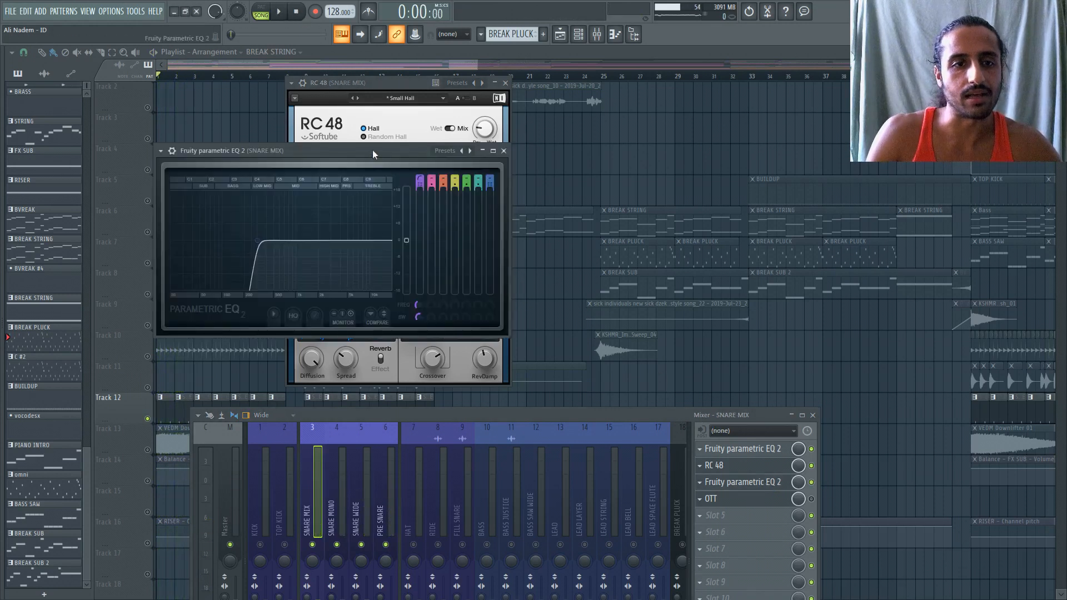
drag(373, 151, 473, 160)
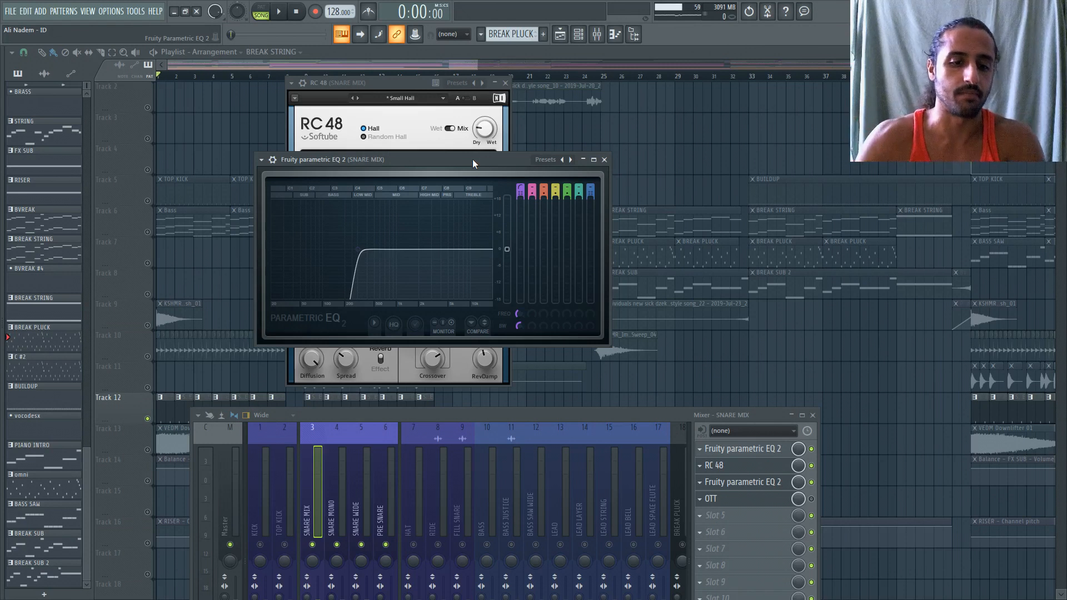
click(740, 483)
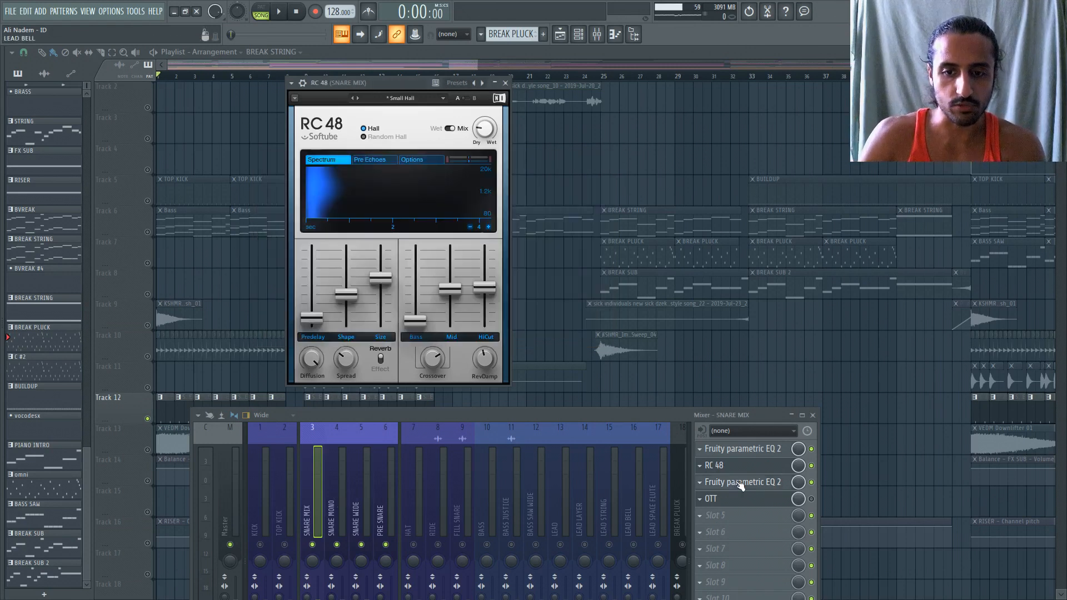
click(740, 483)
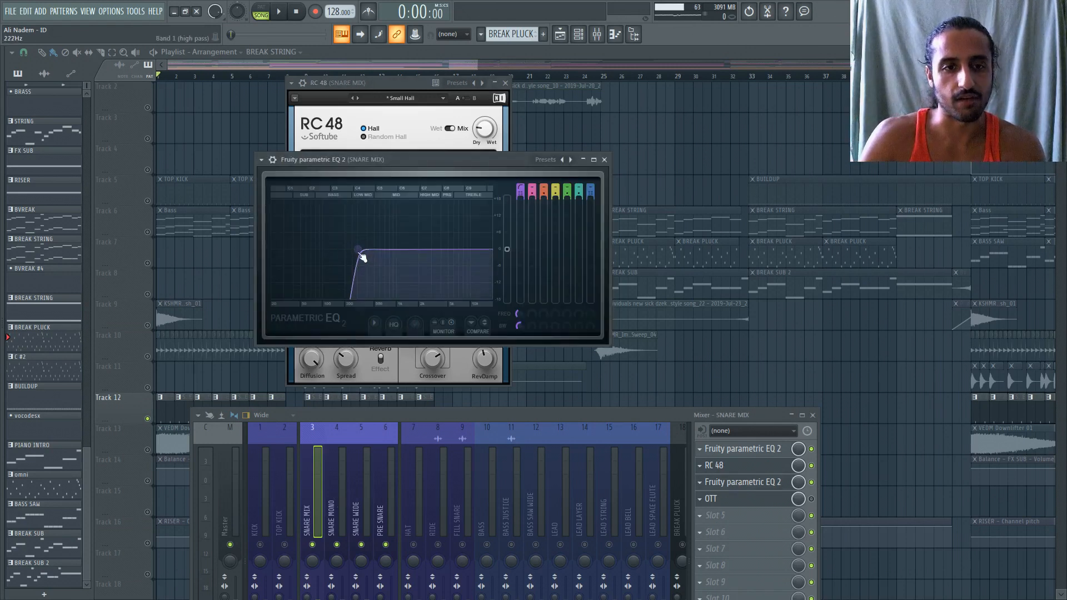
mouse_move(361, 255)
mouse_down()
mouse_move(354, 249)
mouse_move(362, 253)
mouse_up()
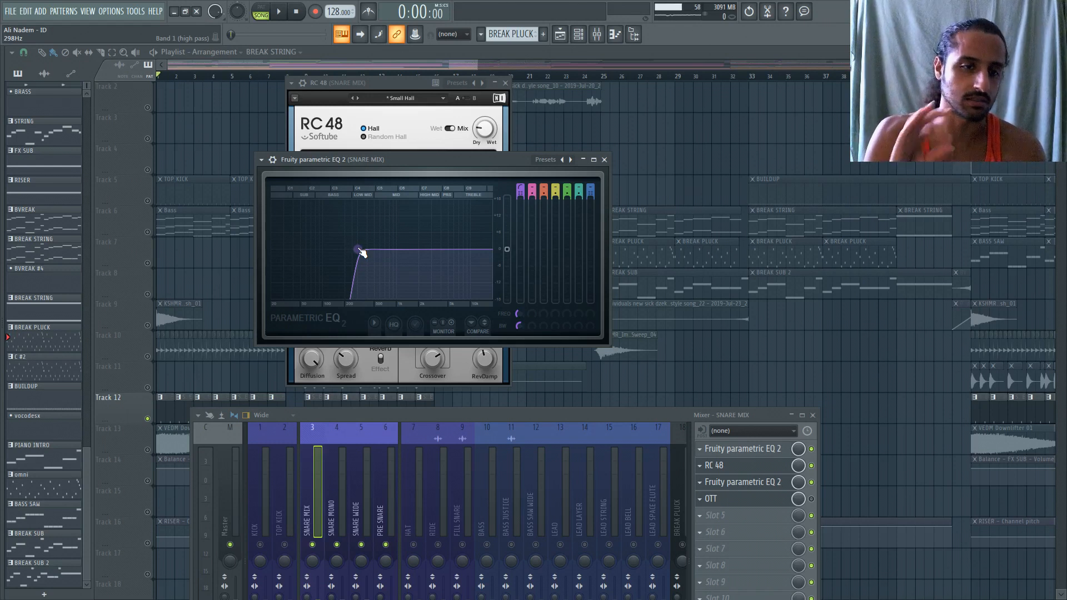
Open OTT on SNARE MIX and compare the snare's playback with OTT bypassed and enabled
click(746, 499)
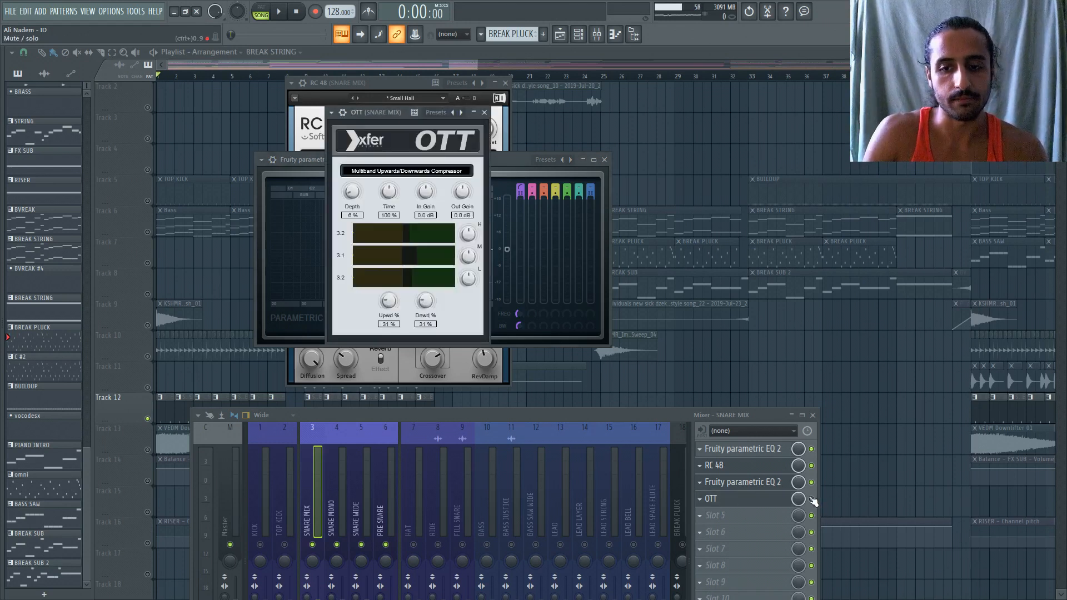
key(space)
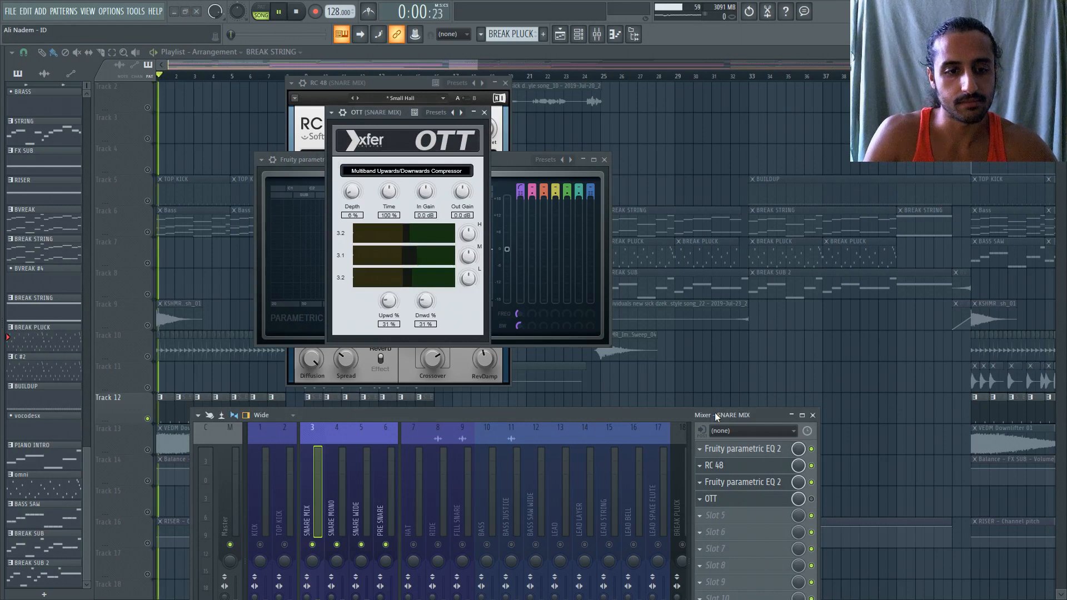
key(space)
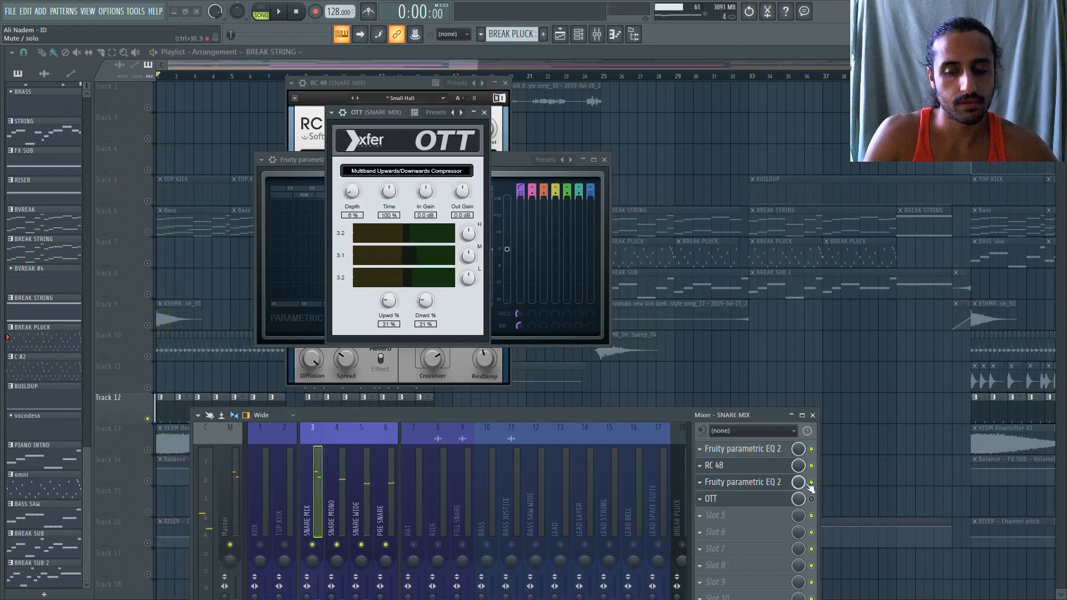
click(812, 498)
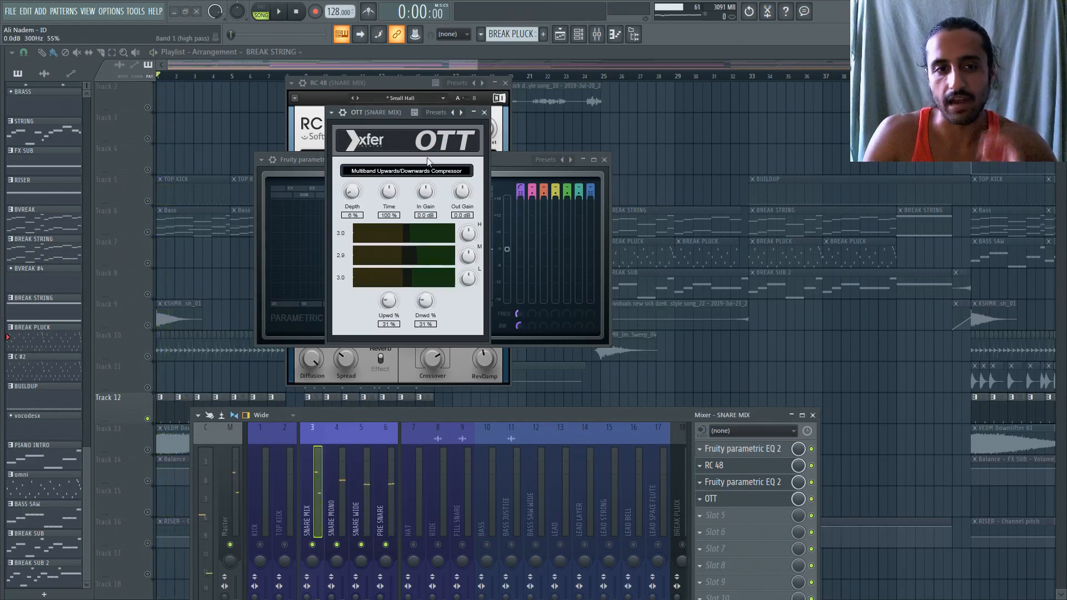
key(space)
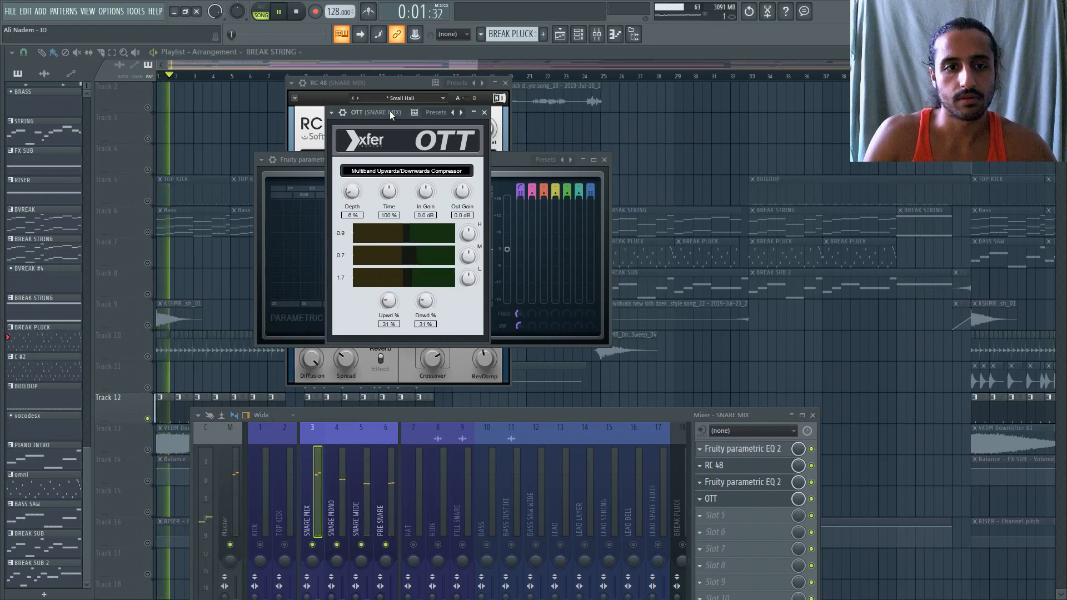
key(space)
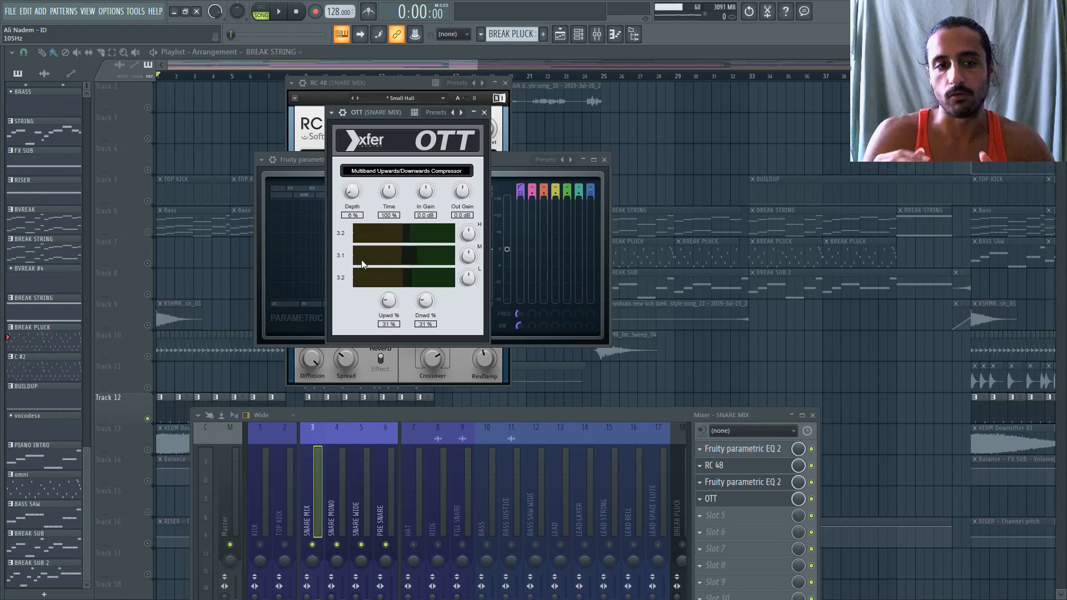
Audition the snare with OTT's Depth at 100 %, and set the Depth back to 6 % for another playback
mouse_move(356, 194)
mouse_down()
mouse_move(364, 220)
mouse_move(365, 205)
mouse_up()
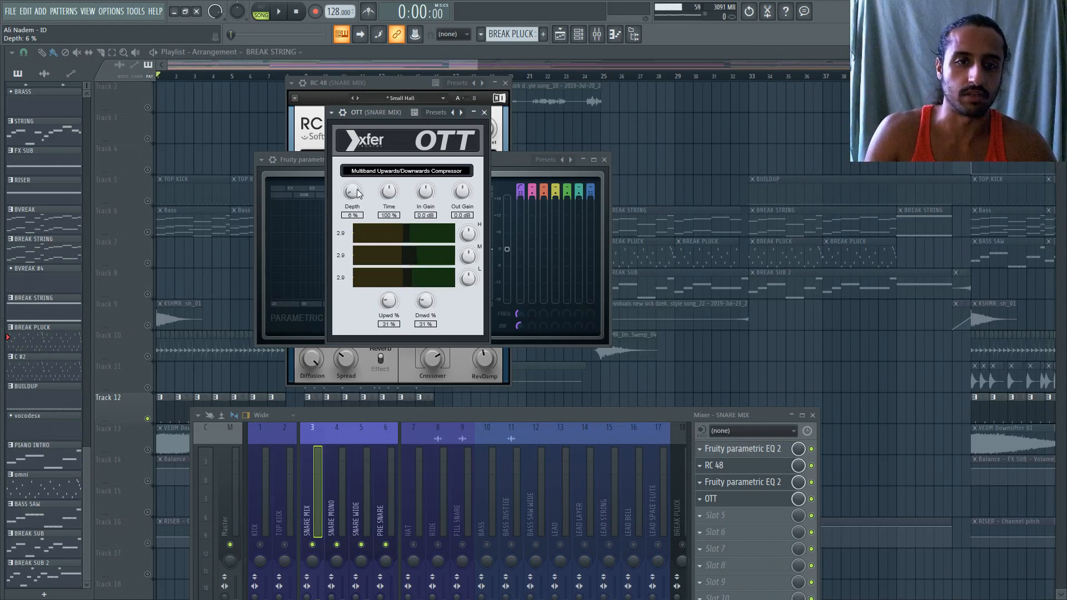
drag(358, 193, 361, 136)
key(space)
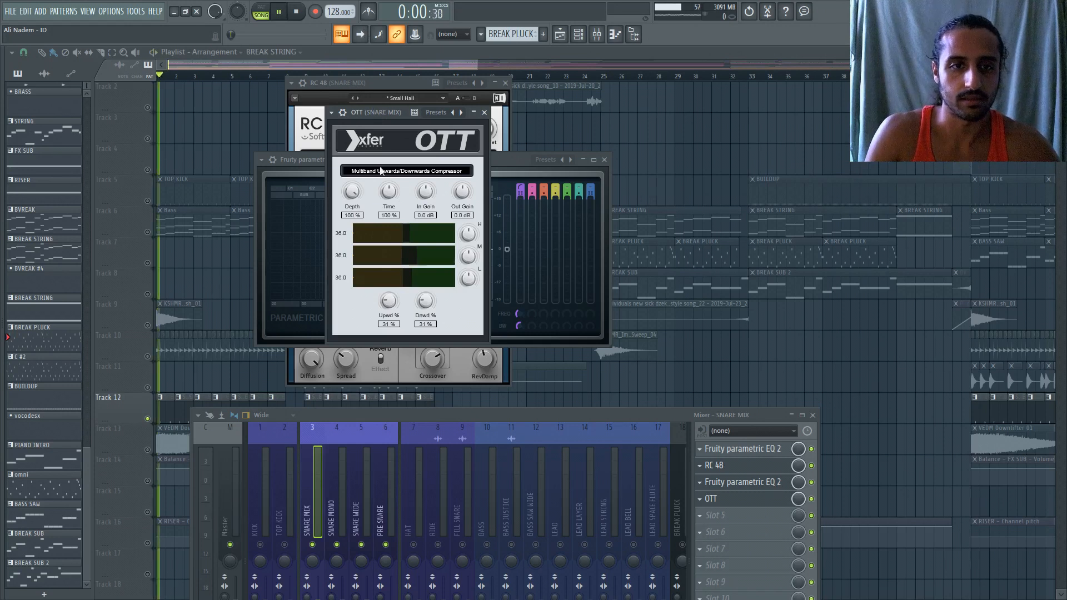
key(space)
drag(356, 193, 351, 302)
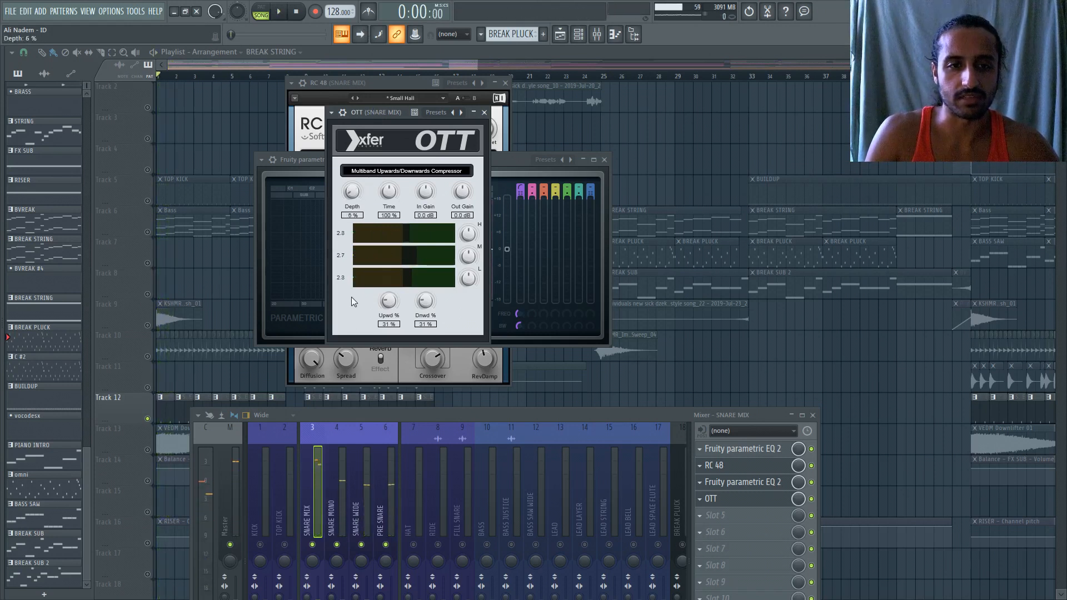
key(space)
click(297, 13)
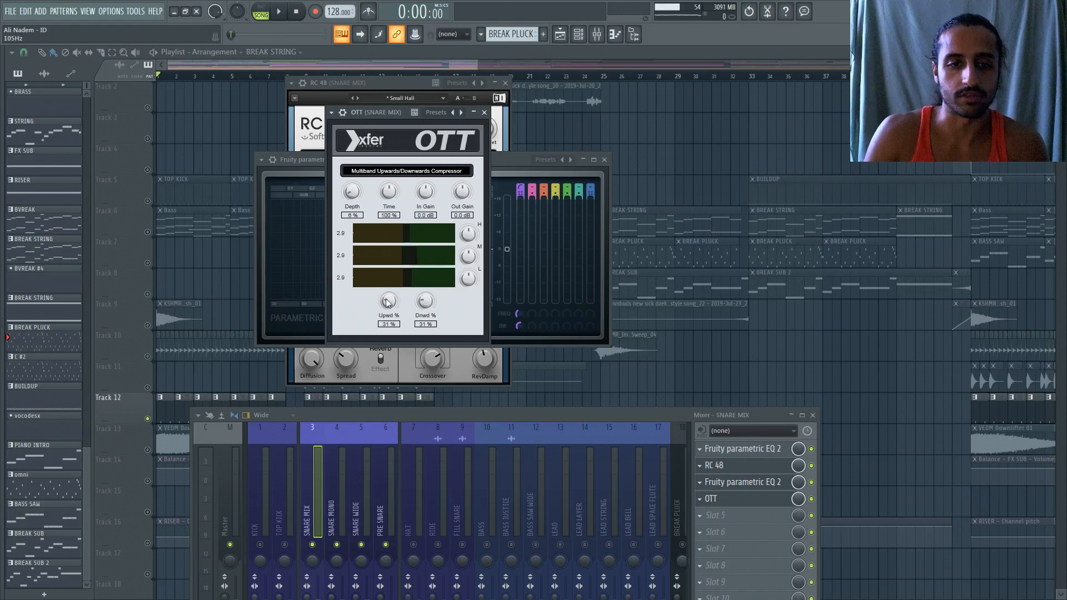
mouse_move(390, 303)
mouse_down()
mouse_move(395, 321)
mouse_move(399, 313)
mouse_up()
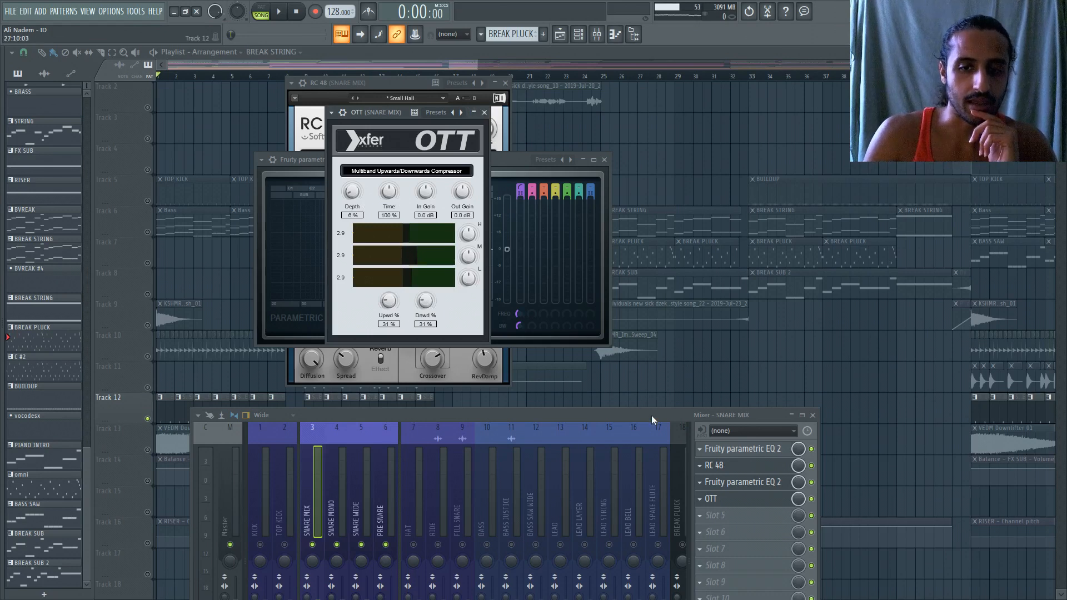
Move the mixer up to reveal its lower controls and compare the snare's playback with SNARE MIX's effect slots bypassed and enabled
drag(651, 415, 640, 230)
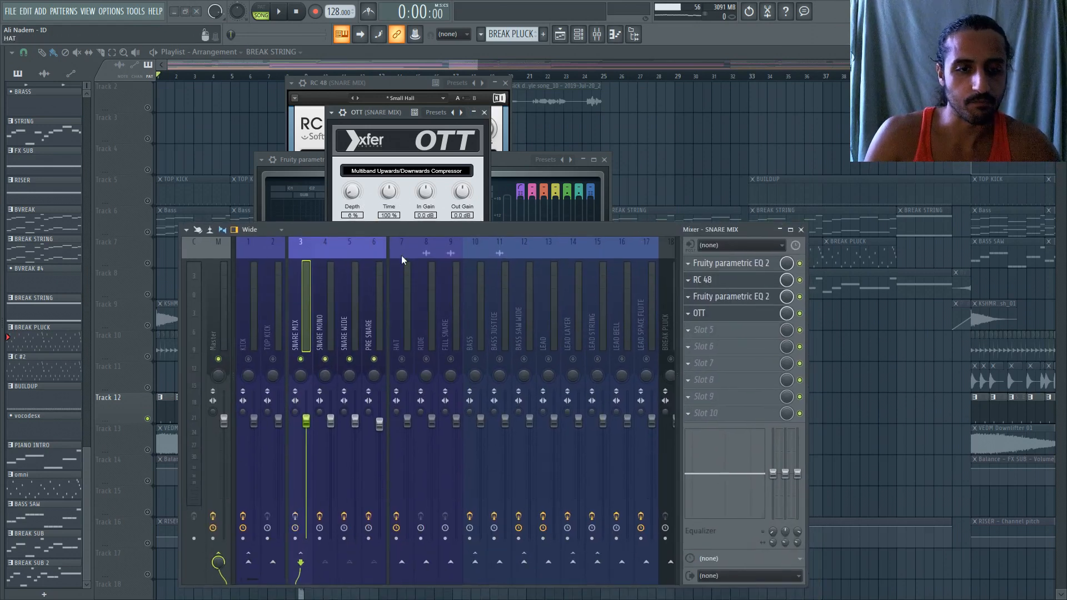
mouse_move(399, 228)
mouse_down()
mouse_move(401, 204)
mouse_move(401, 223)
mouse_up()
key(space)
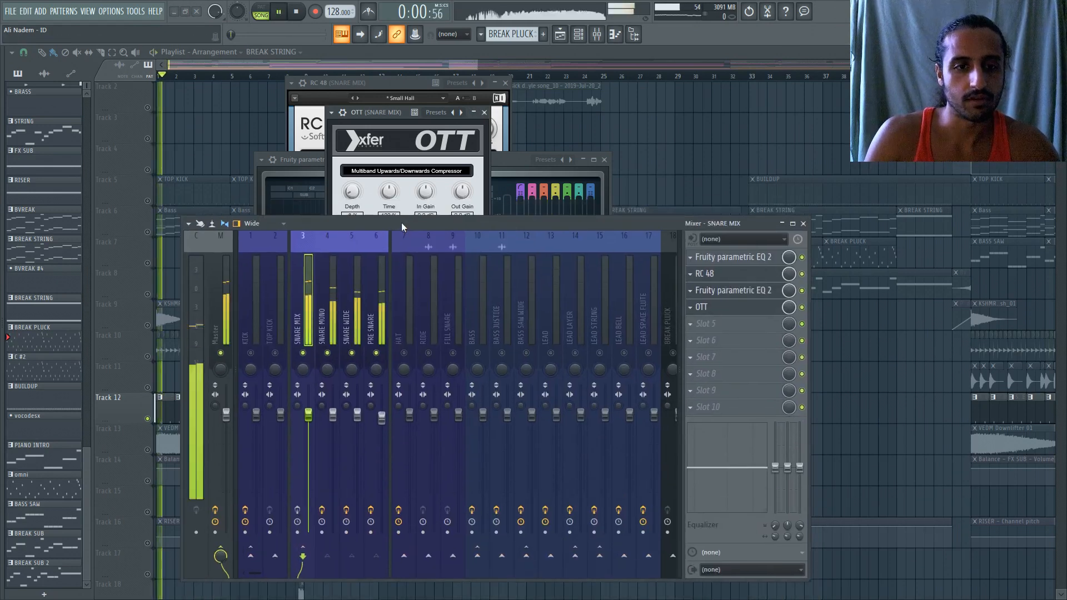
key(space)
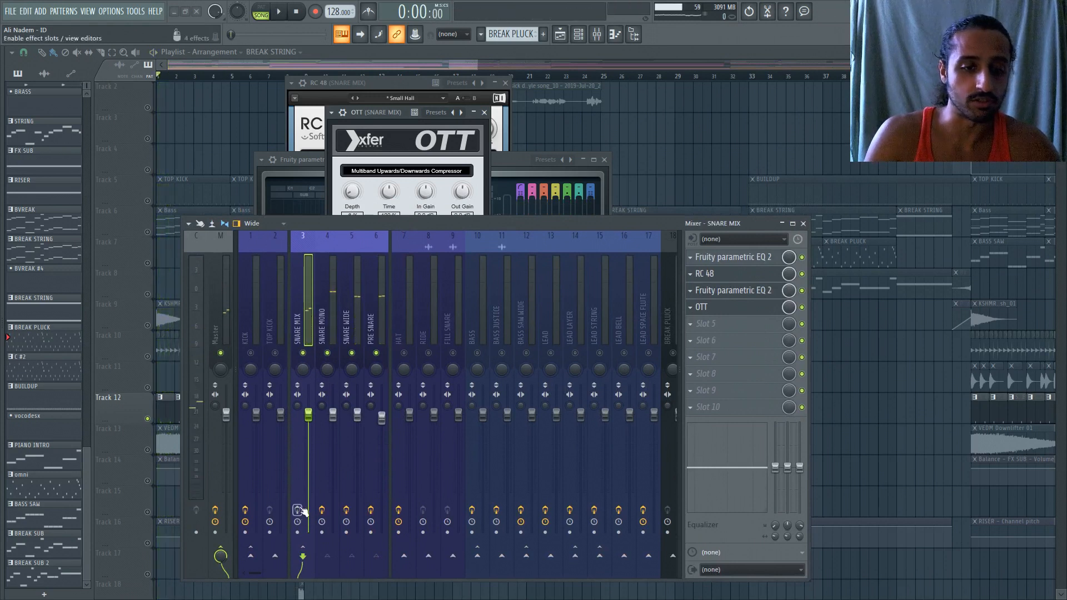
click(441, 230)
key(space)
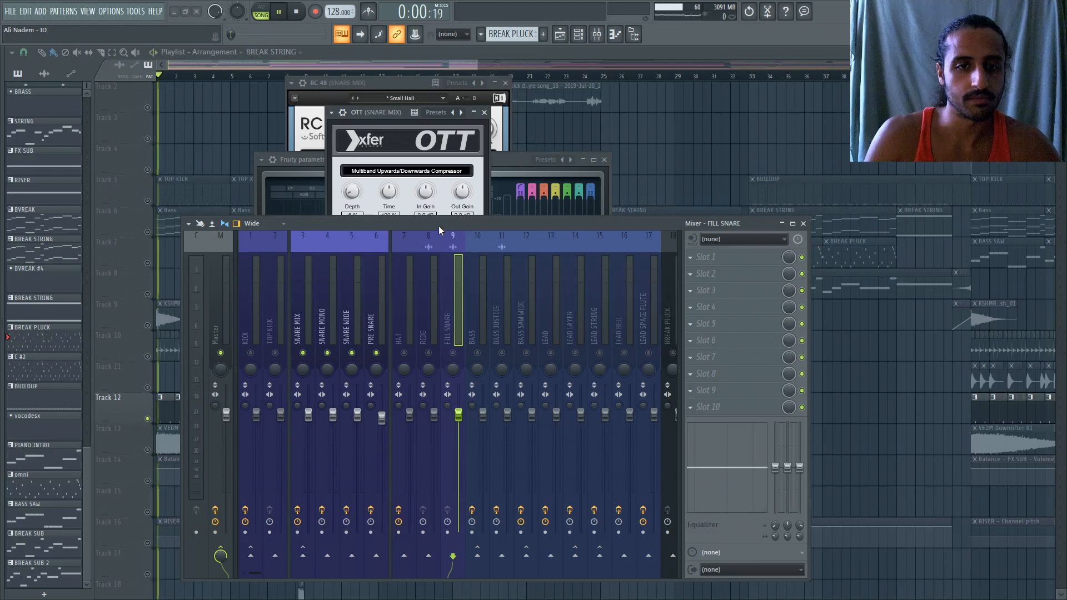
key(space)
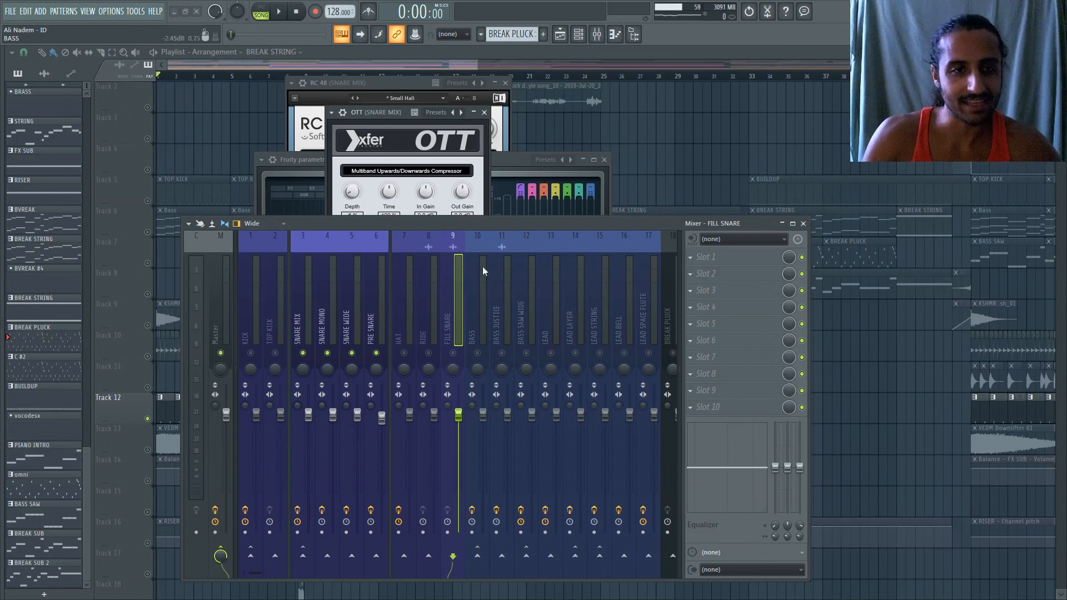
Unmute all mixer tracks and view the effect chains of the SNARE MONO, KICK, SNARE MIX and SNARE WIDE tracks
right_click(428, 353)
right_click(429, 353)
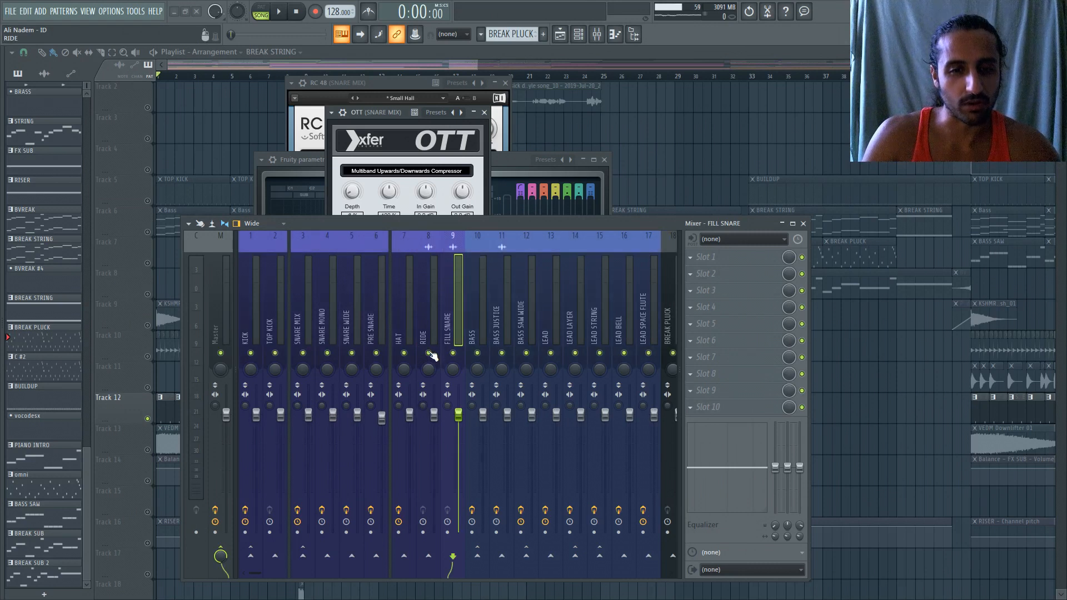
click(326, 303)
click(252, 293)
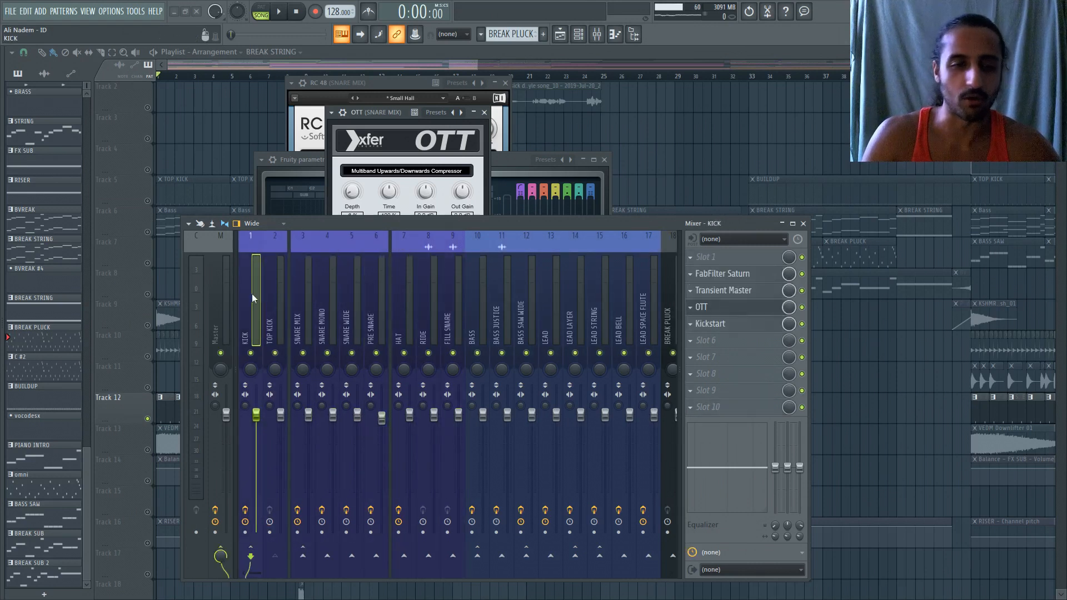
click(307, 294)
click(349, 292)
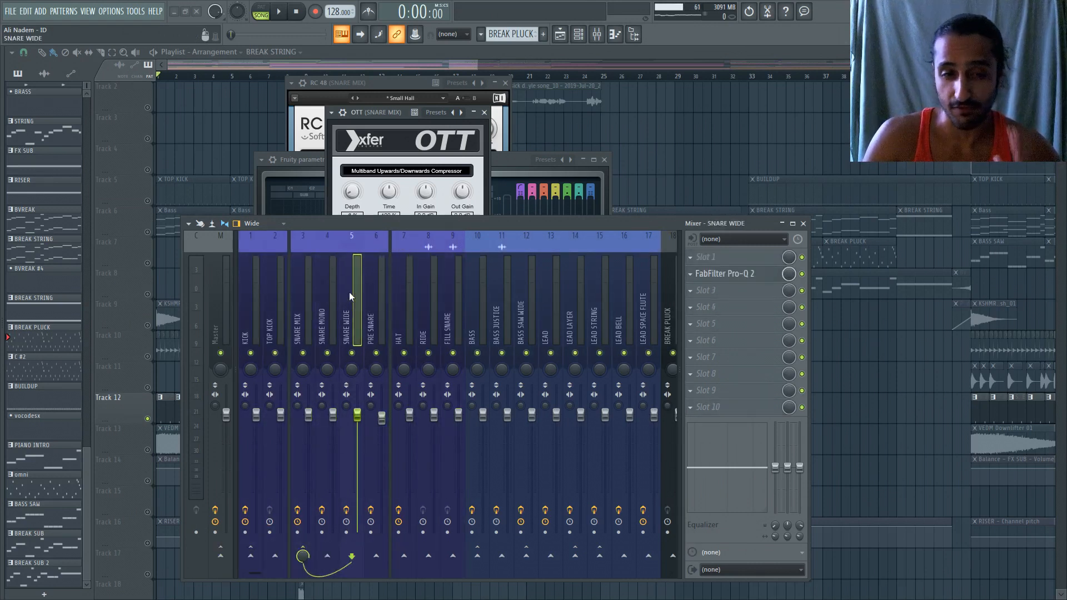